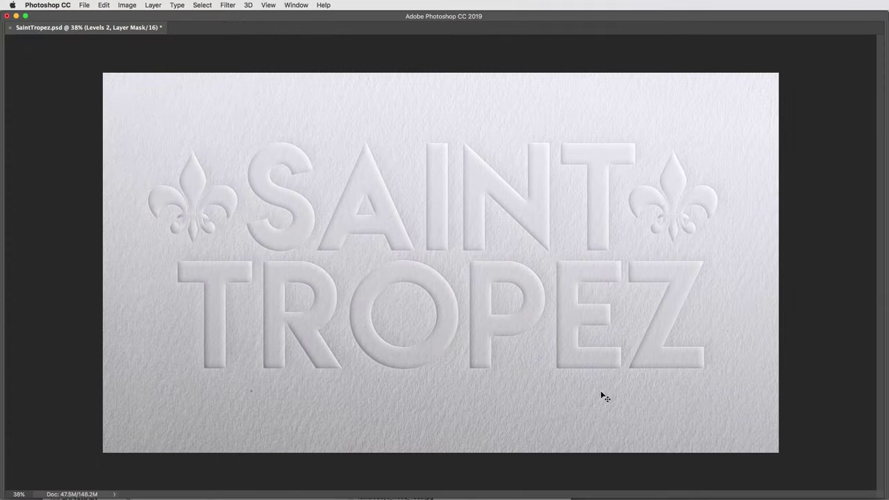
Zoom in and try alternative fonts on the SAINT TROPEZ text, starting from 'Amb'.
{"action": "key", "text": "super+equal"}
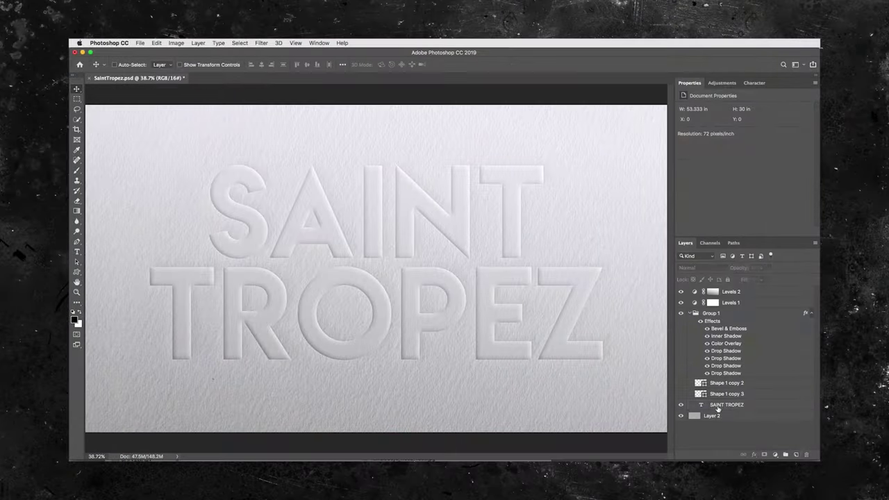
{"action": "left_click", "coordinate": [722, 405]}
{"action": "left_click", "coordinate": [721, 139]}
{"action": "type", "text": "Amb"}
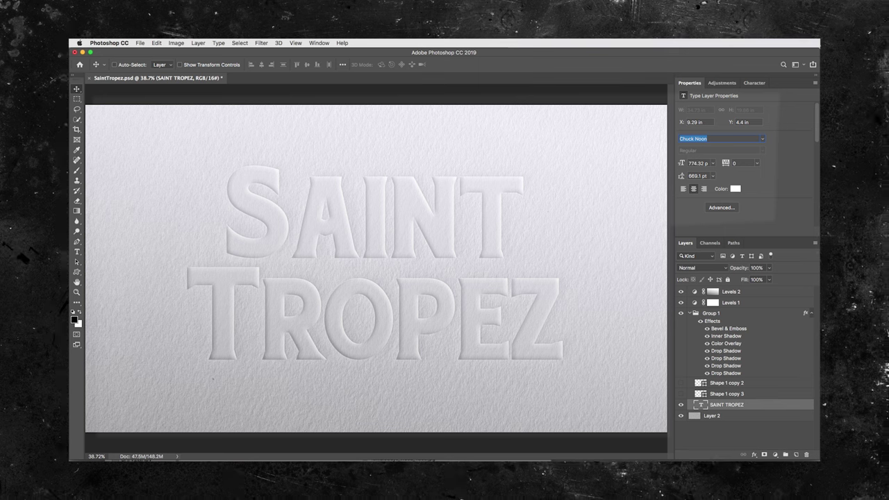
{"action": "key", "text": "Down"}
{"action": "key", "text": "Down"}
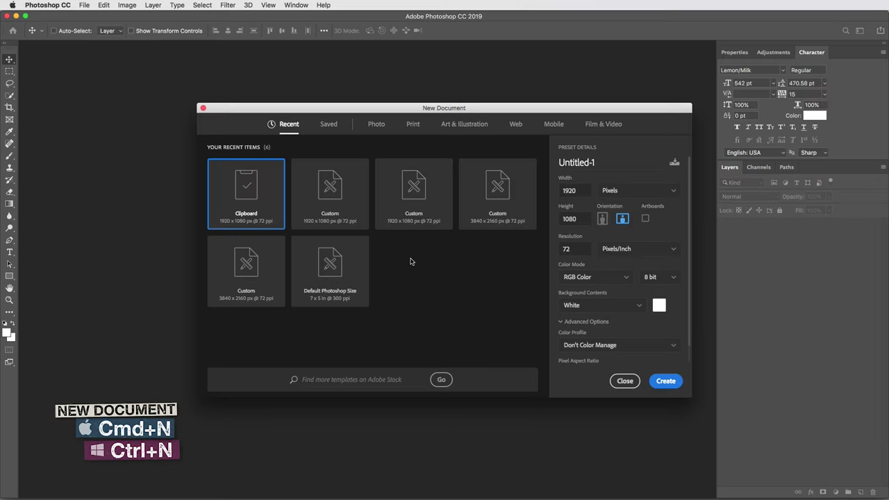
Set the new document to 3840 × 2160 pixels and create it.
{"action": "left_click_drag", "start_coordinate": [590, 191], "coordinate": [558, 192]}
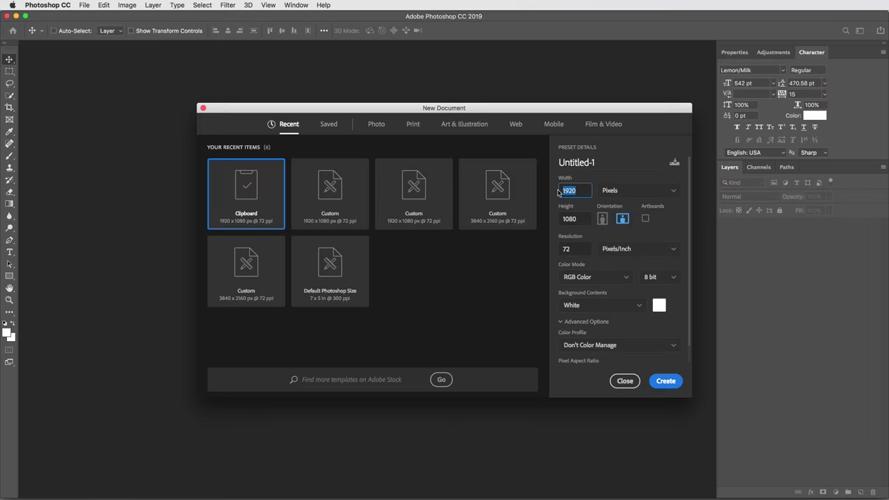
{"action": "type", "text": "3840"}
{"action": "left_click_drag", "start_coordinate": [582, 218], "coordinate": [559, 219]}
{"action": "type", "text": "216"}
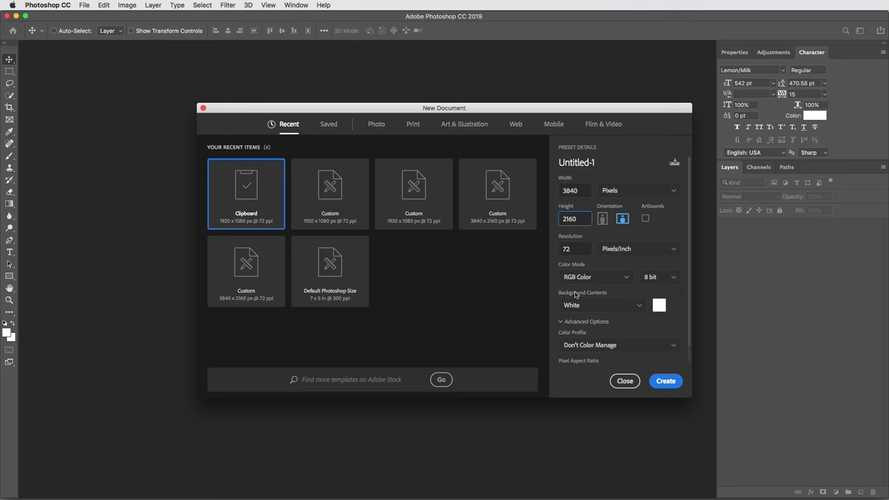
{"action": "left_click", "coordinate": [665, 382]}
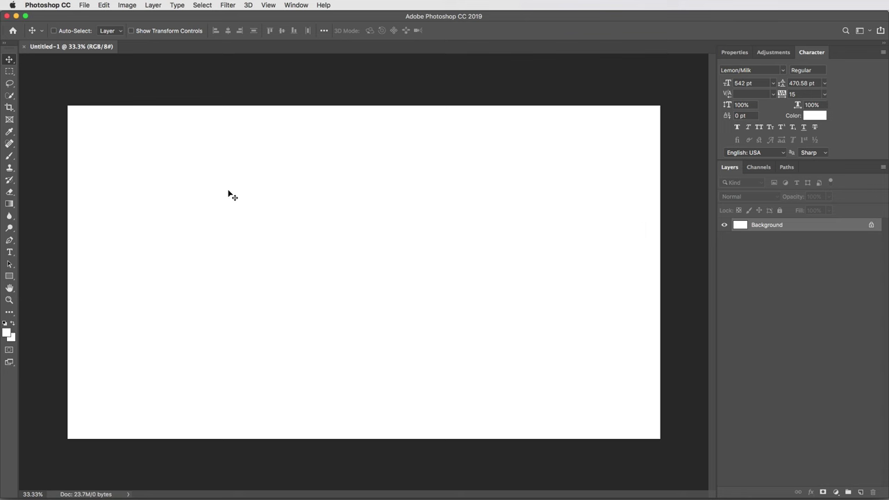
Copy the TextureGuys_Paper_129L.jpg texture from Open Recent and paste it into the new document.
{"action": "left_click", "coordinate": [83, 5]}
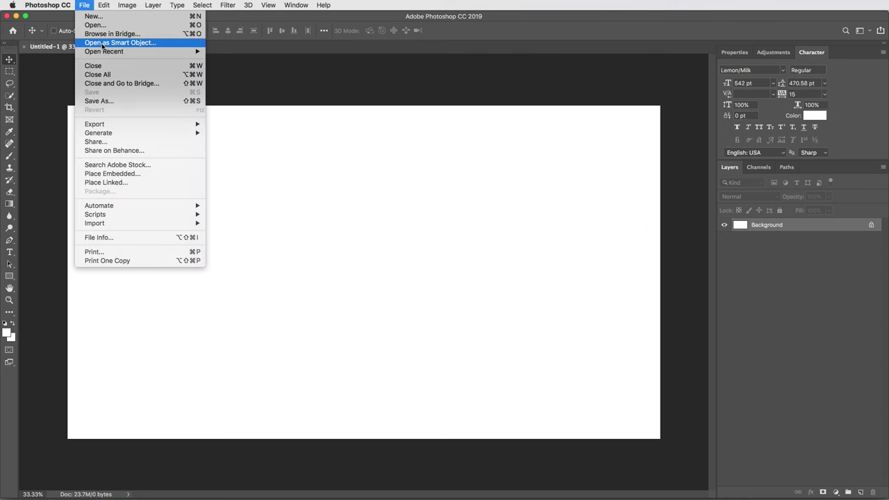
{"action": "mouse_move", "coordinate": [106, 53]}
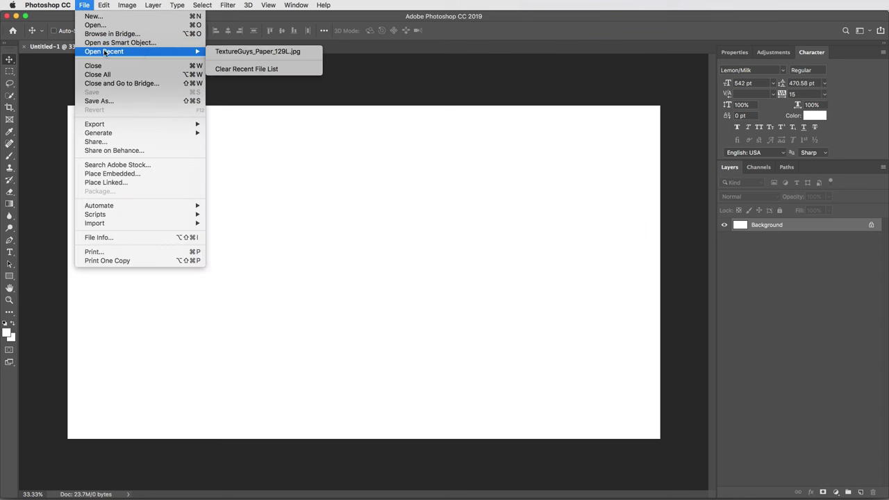
{"action": "left_click", "coordinate": [232, 53]}
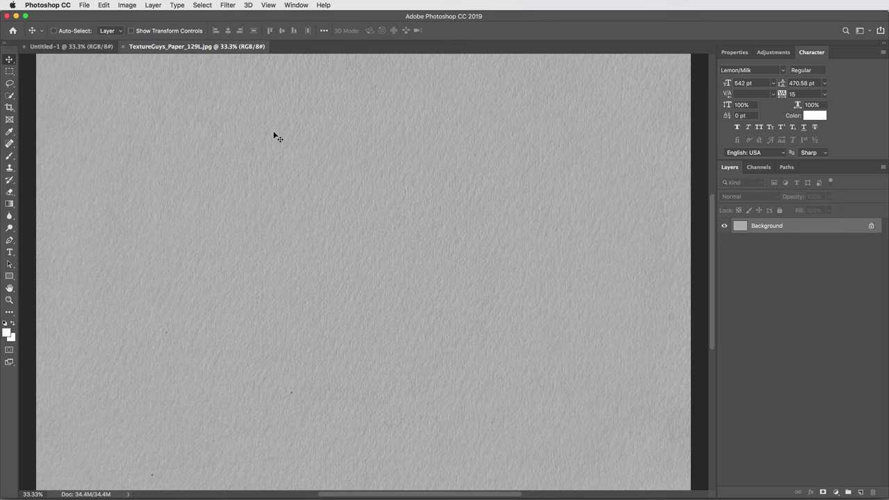
{"action": "key", "text": "super+a"}
{"action": "key", "text": "super+c"}
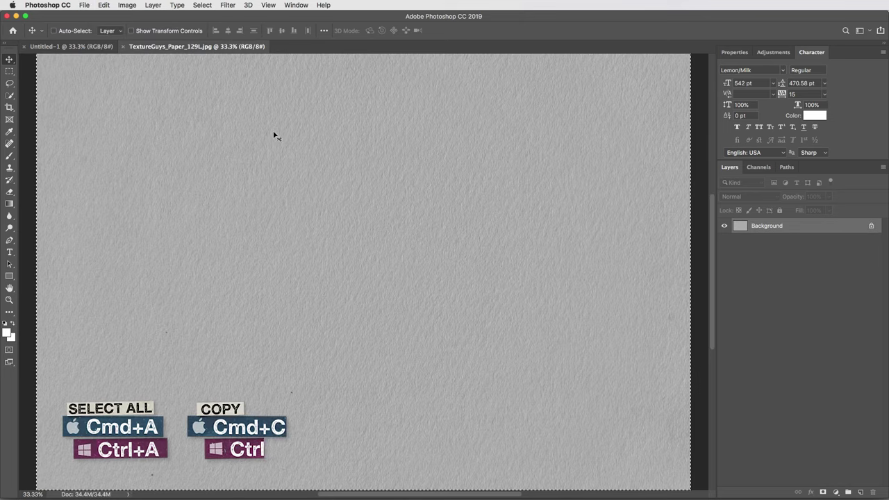
{"action": "key", "text": "super+w"}
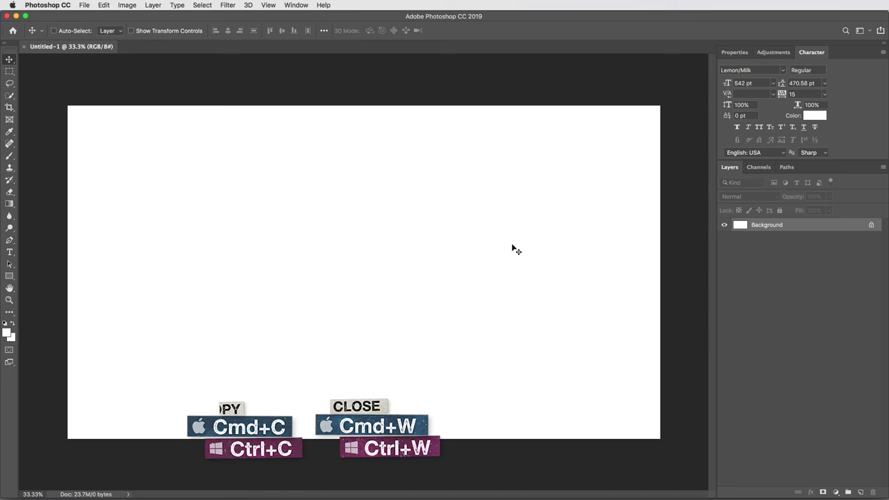
{"action": "key", "text": "super+v"}
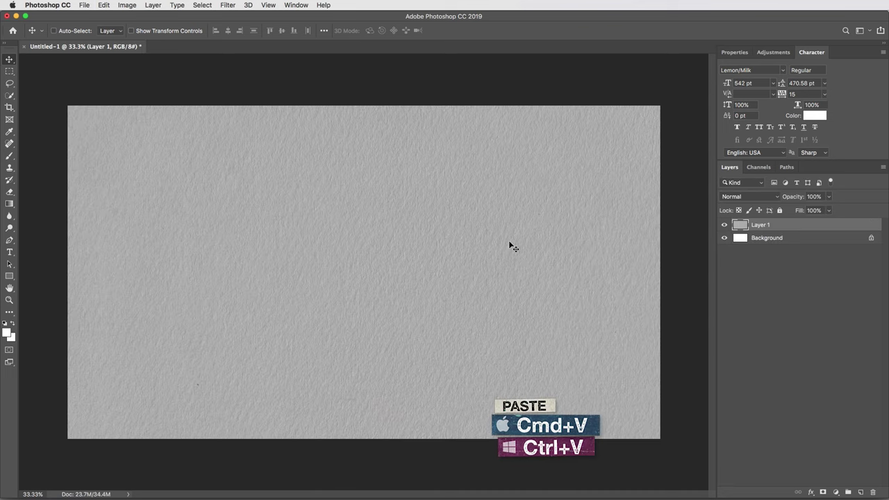
Scale the pasted paper texture down to fill the canvas and view the whole canvas.
{"action": "key", "text": "super+t"}
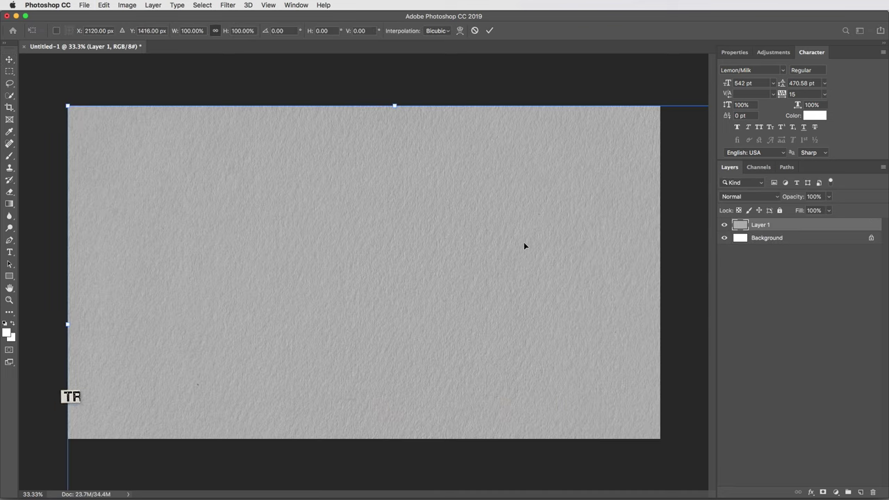
{"action": "key", "text": "super+minus"}
{"action": "left_click_drag", "start_coordinate": [631, 311], "coordinate": [565, 273]}
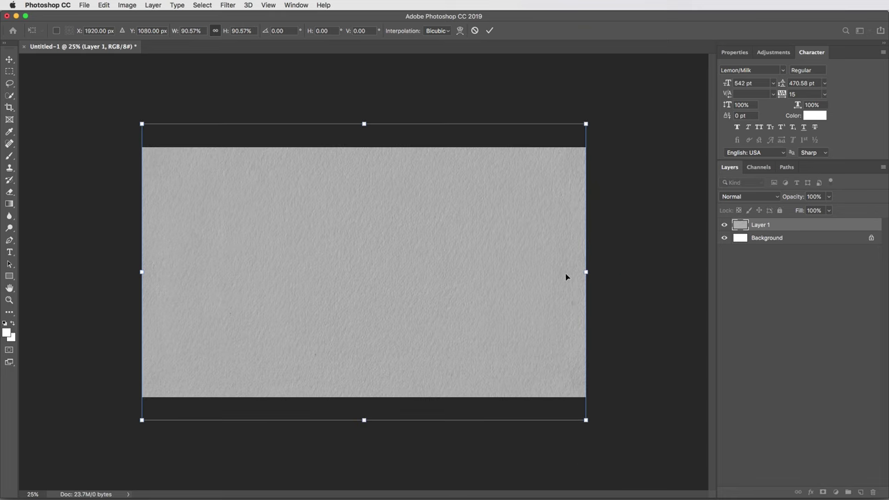
{"action": "key", "text": "Return"}
{"action": "key", "text": "super+plus"}
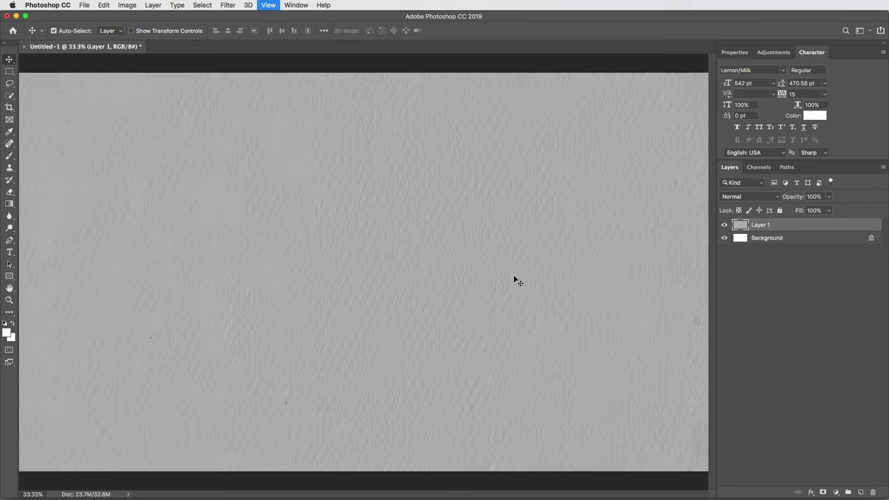
{"action": "key", "text": "super+plus"}
{"action": "key", "text": "super+plus"}
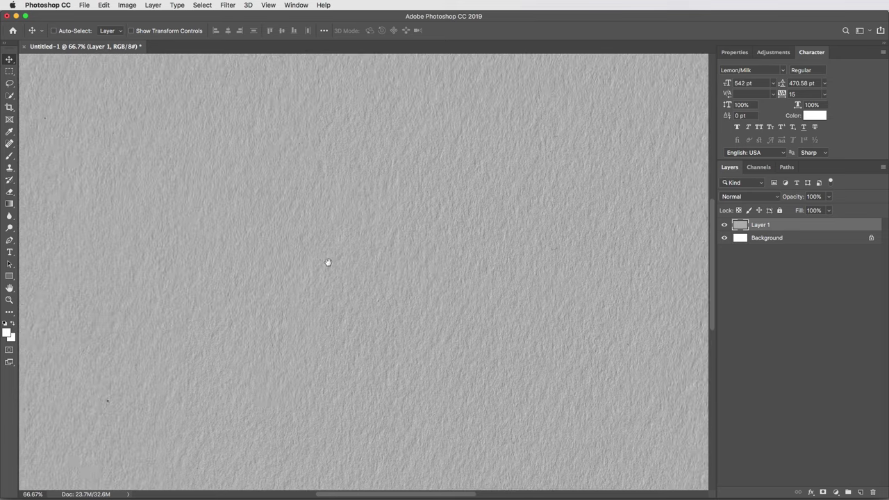
{"action": "left_click_drag", "start_coordinate": [328, 263], "coordinate": [382, 272]}
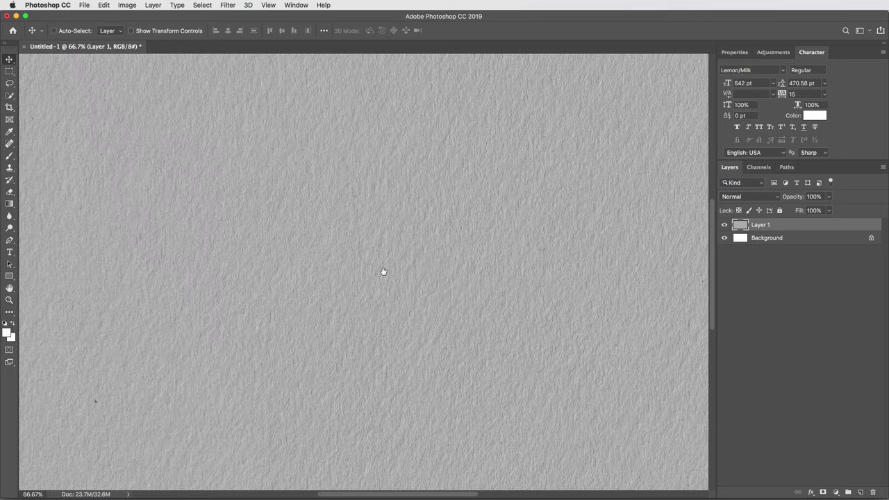
{"action": "key", "text": "super+0"}
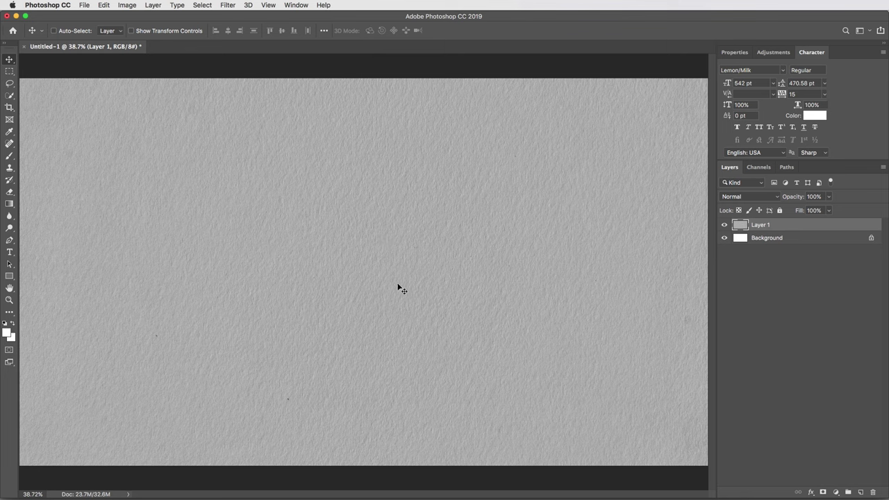
Add two-line text 'SAINT' / 'TROPEZ' on the paper.
{"action": "key", "text": "t"}
{"action": "left_click", "coordinate": [368, 210]}
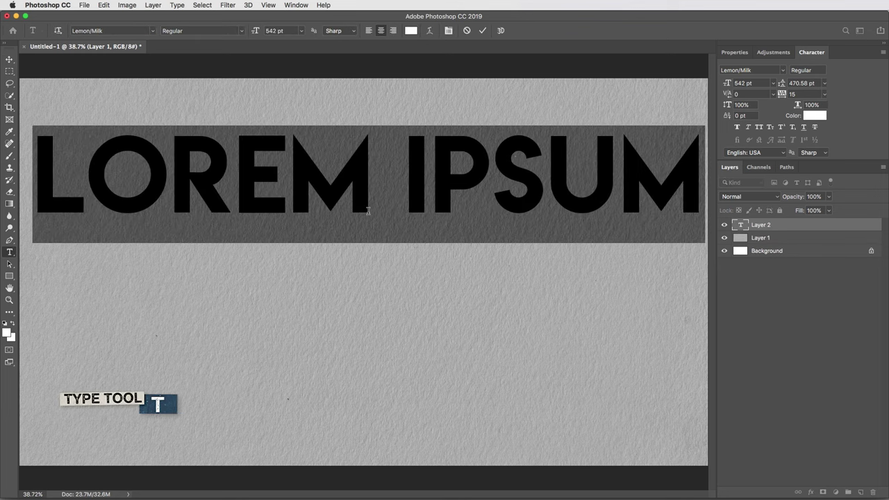
{"action": "type", "text": "SAINT"}
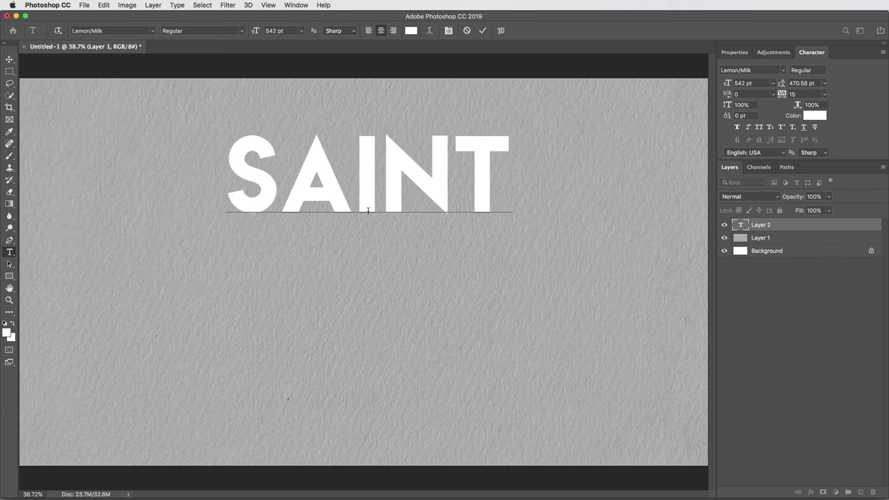
{"action": "key", "text": "Return"}
{"action": "type", "text": "TROPEZ"}
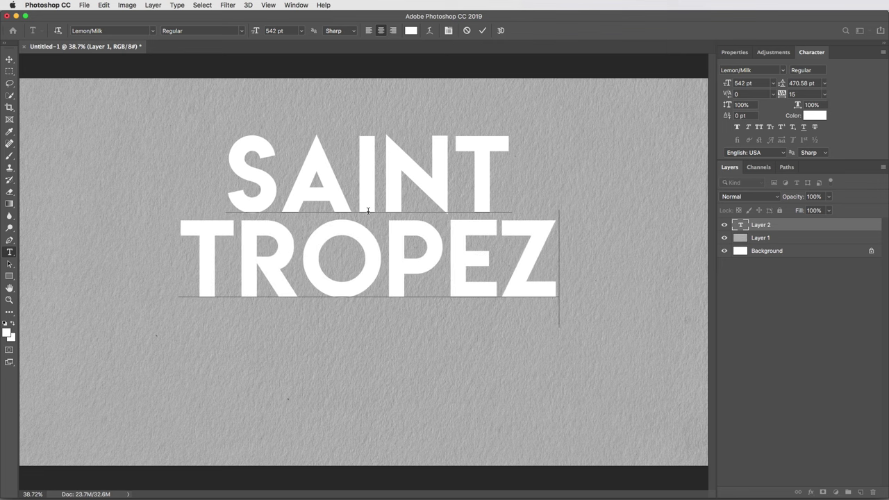
{"action": "key", "text": "super+Return"}
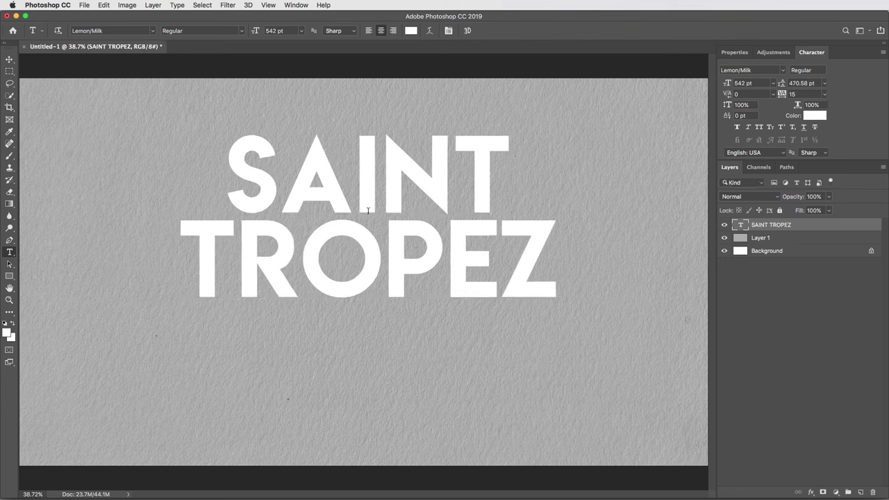
Move the text toward centre, enlarge it about 135%, and put it in a group.
{"action": "key", "text": "v"}
{"action": "left_click_drag", "start_coordinate": [403, 213], "coordinate": [401, 252]}
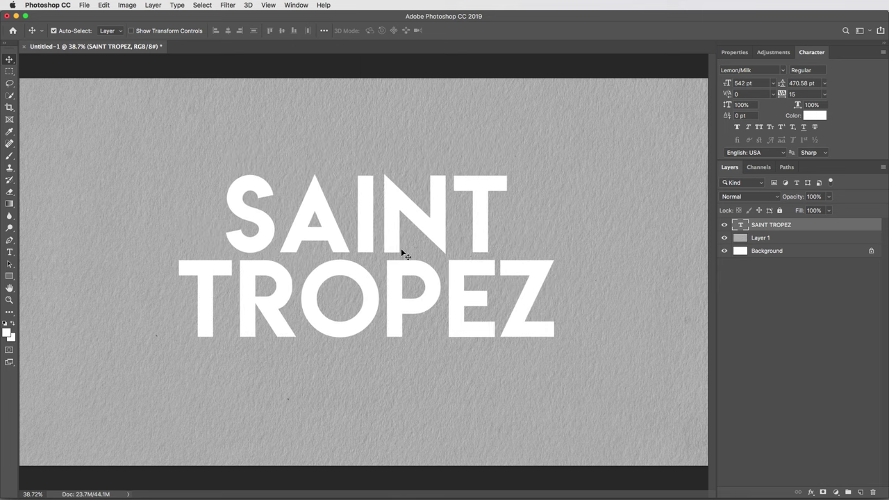
{"action": "key", "text": "super+t"}
{"action": "left_click_drag", "start_coordinate": [557, 266], "coordinate": [545, 279]}
{"action": "key", "text": "Return"}
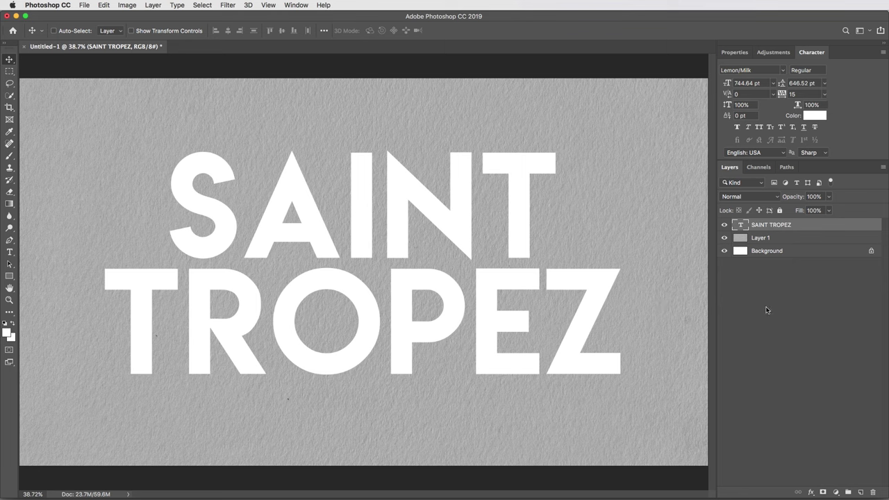
{"action": "left_click_drag", "start_coordinate": [778, 225], "coordinate": [847, 491]}
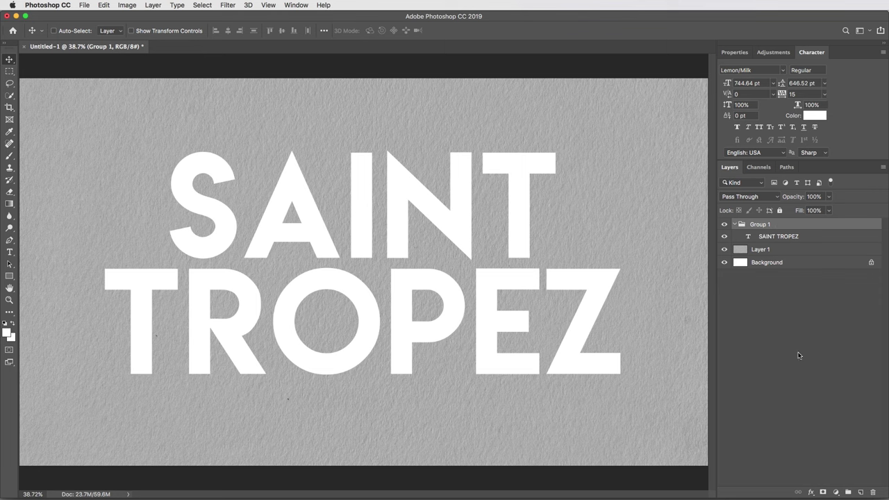
In Group 1's Blending Options, set Fill Opacity to 0%.
{"action": "left_click", "coordinate": [811, 492]}
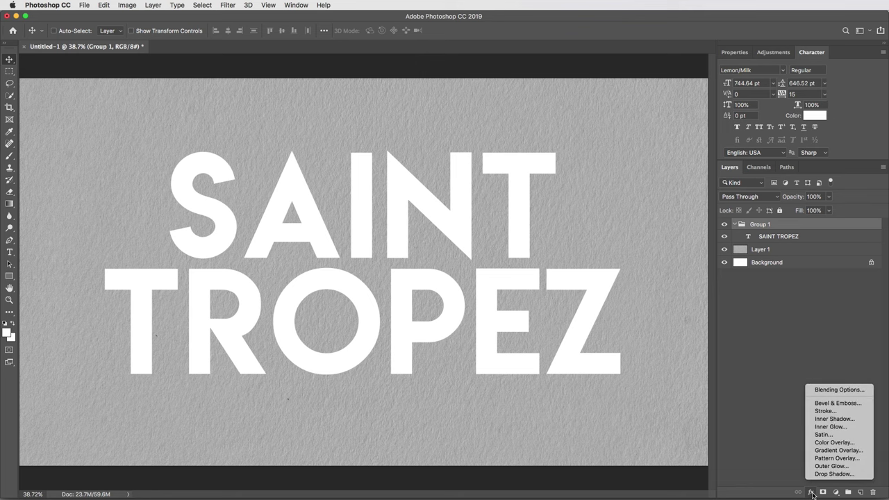
{"action": "left_click", "coordinate": [834, 391]}
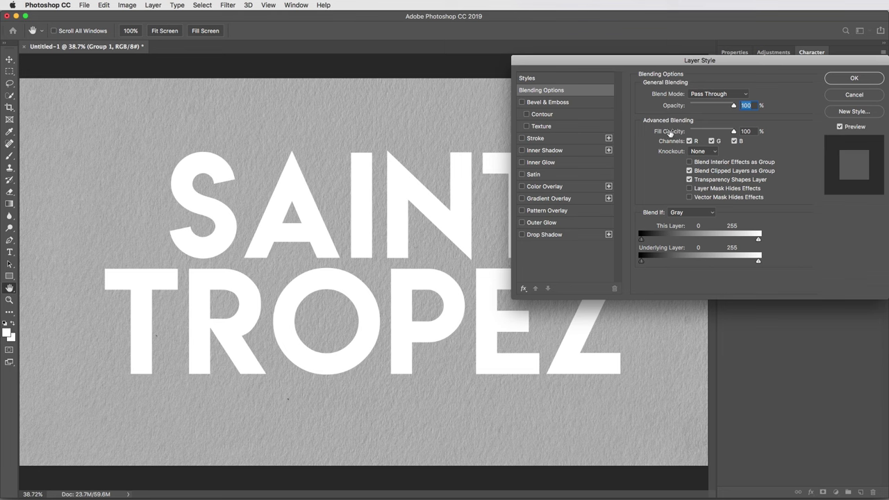
{"action": "left_click_drag", "start_coordinate": [736, 132], "coordinate": [677, 133]}
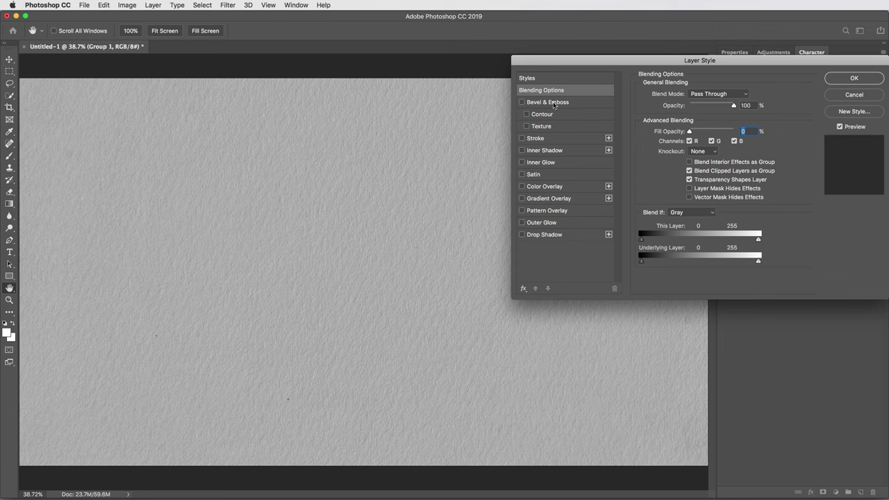
Add a 35 px Bevel & Emboss to Group 1 with Fill Opacity kept at 0%.
{"action": "left_click", "coordinate": [532, 104]}
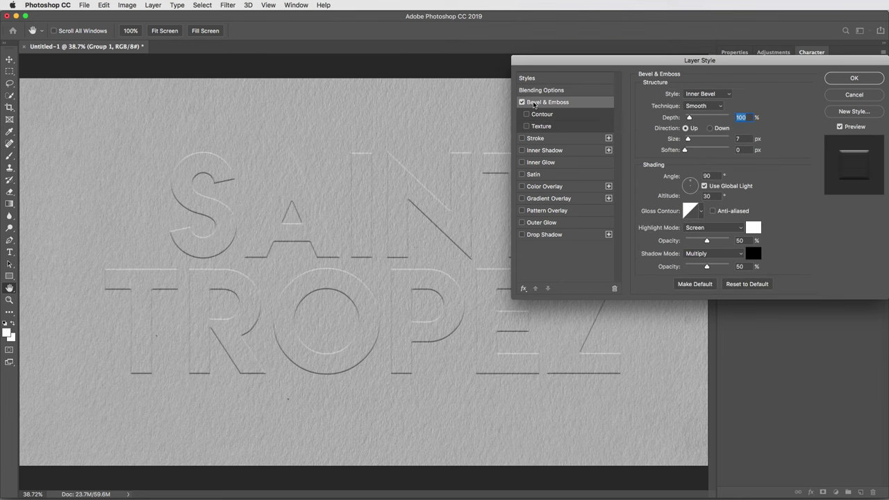
{"action": "left_click_drag", "start_coordinate": [688, 139], "coordinate": [694, 141]}
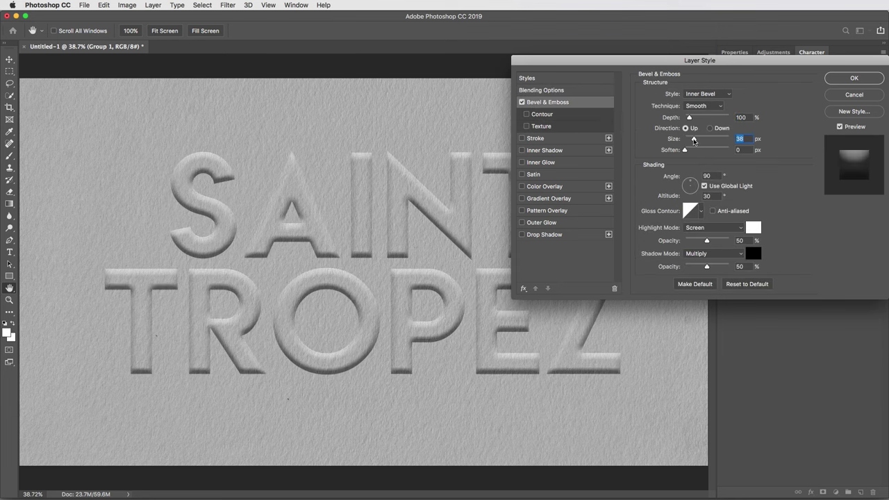
{"action": "left_click", "coordinate": [568, 91]}
{"action": "left_click_drag", "start_coordinate": [689, 132], "coordinate": [669, 133]}
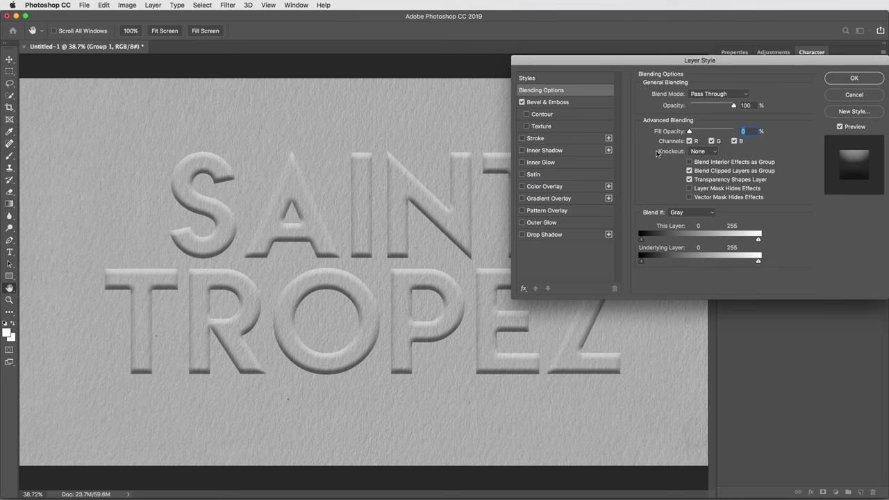
{"action": "left_click", "coordinate": [415, 216], "text": "super"}
{"action": "left_click", "coordinate": [414, 216], "text": "super"}
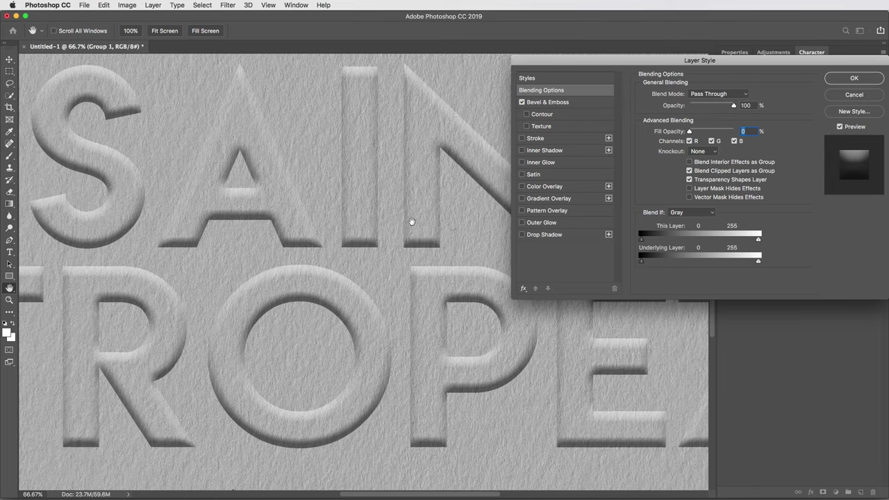
{"action": "left_click_drag", "start_coordinate": [413, 224], "coordinate": [423, 238]}
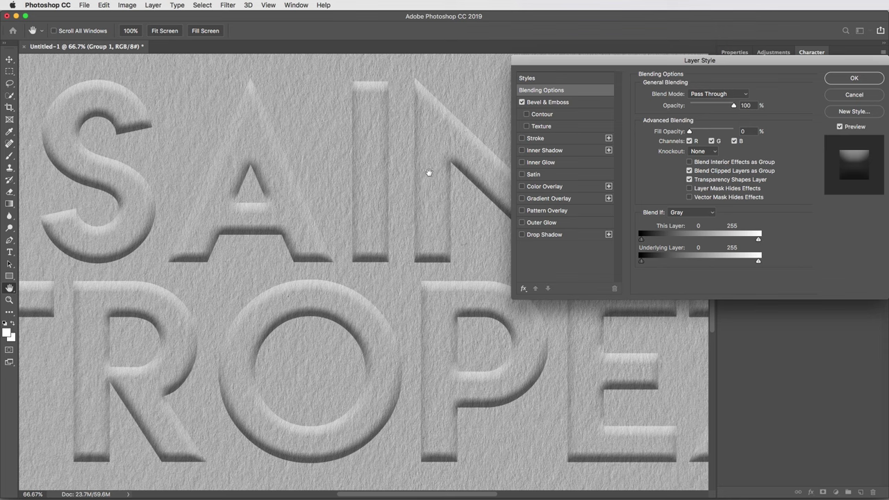
{"action": "left_click", "coordinate": [554, 104]}
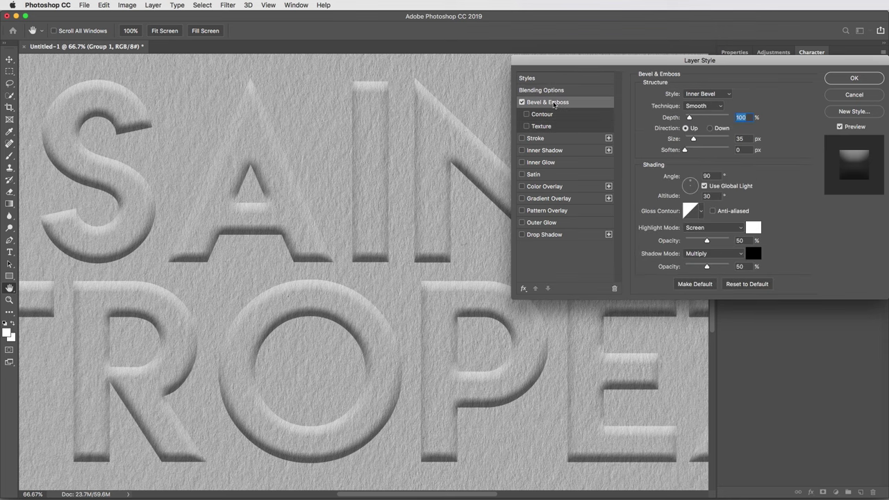
Reset the bevel, then set Size 35 px, Angle 30° and shadow opacity 25%.
{"action": "left_click", "coordinate": [751, 285]}
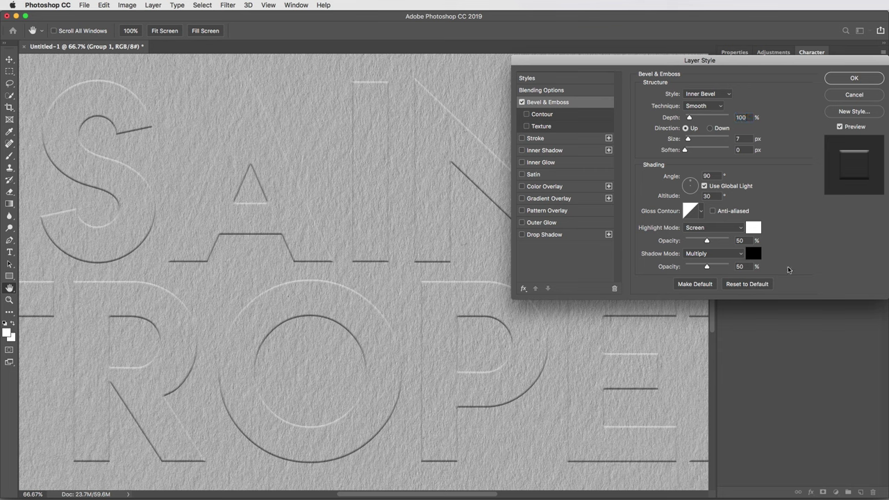
{"action": "left_click_drag", "start_coordinate": [688, 139], "coordinate": [693, 139]}
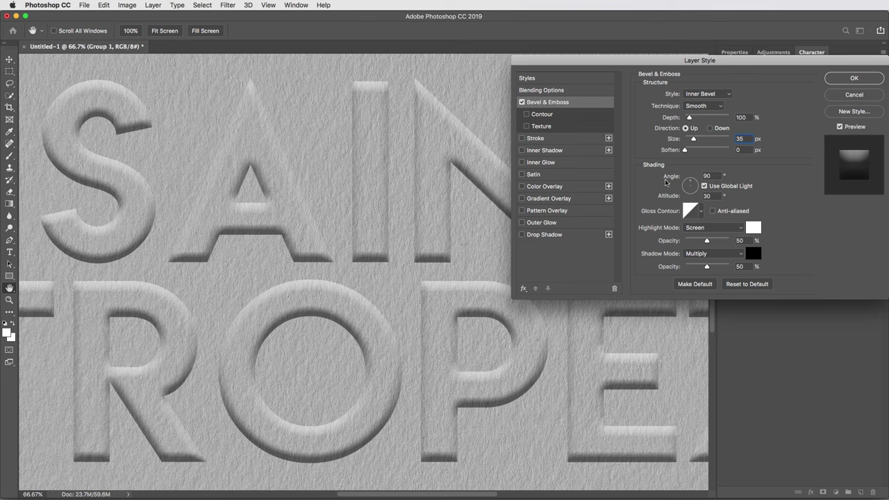
{"action": "left_click", "coordinate": [707, 176]}
{"action": "type", "text": "30"}
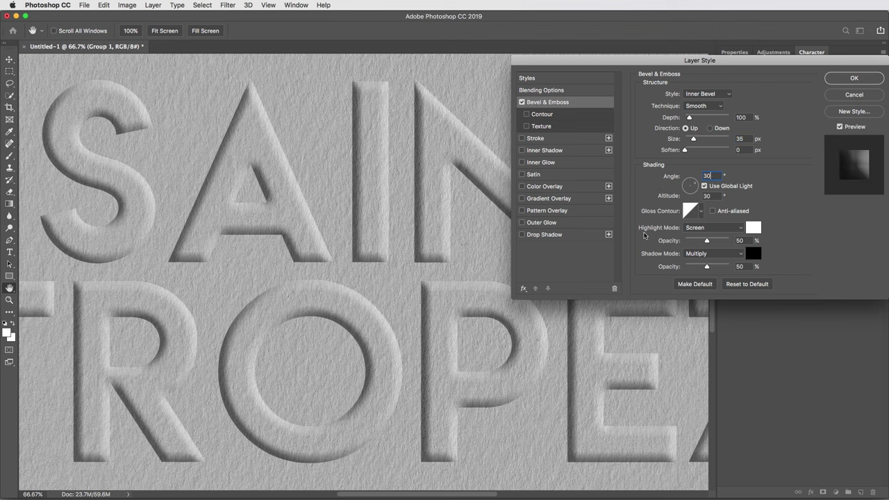
{"action": "left_click_drag", "start_coordinate": [707, 268], "coordinate": [697, 268]}
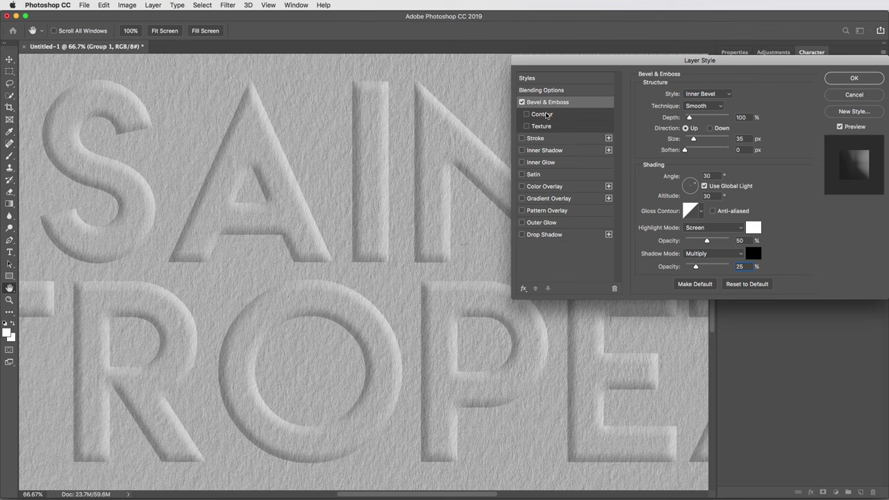
{"action": "left_click", "coordinate": [527, 114]}
Give the bevel contour a custom curve with a point at Input 40%, Output 60%.
{"action": "left_click", "coordinate": [548, 116]}
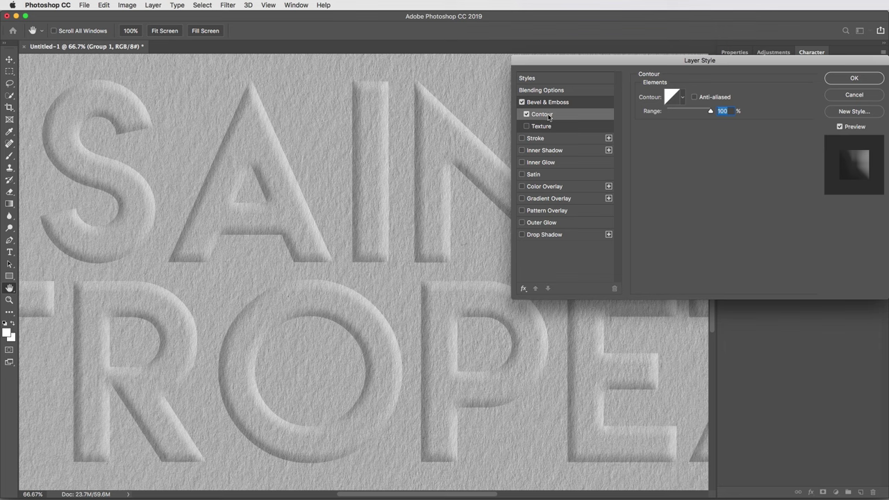
{"action": "left_click", "coordinate": [682, 98]}
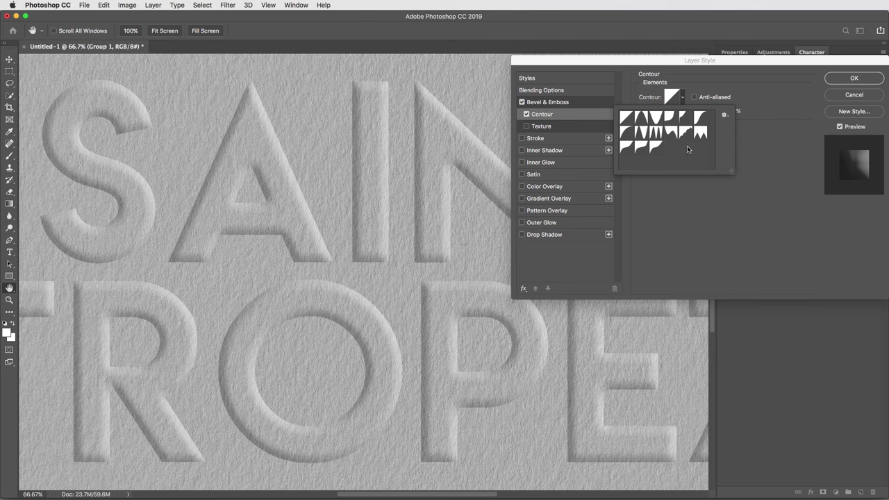
{"action": "left_click", "coordinate": [672, 100]}
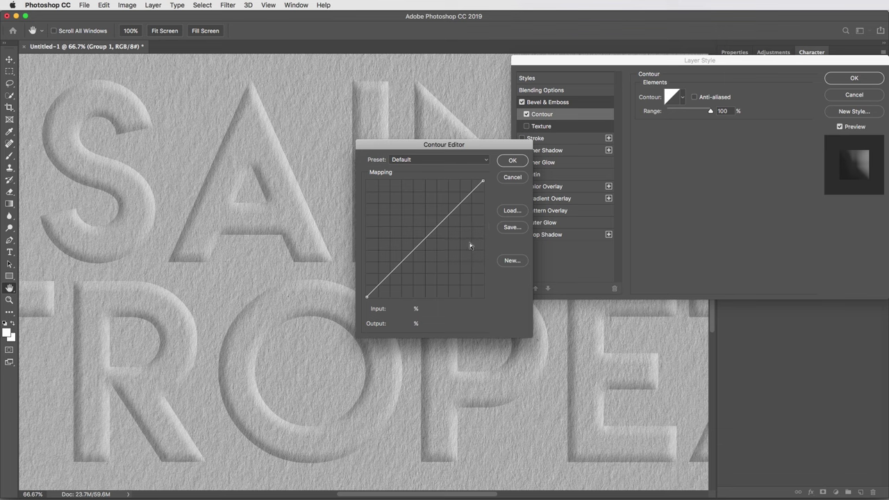
{"action": "left_click", "coordinate": [429, 235]}
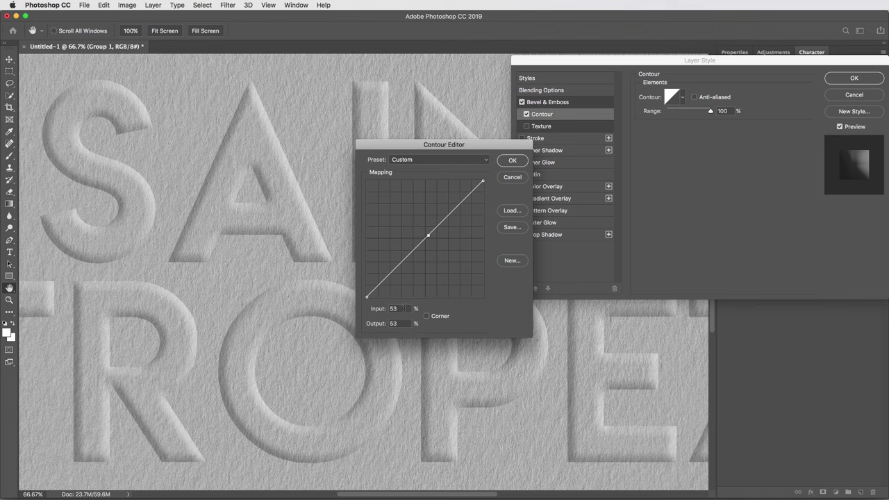
{"action": "double_click", "coordinate": [406, 309]}
{"action": "type", "text": "40"}
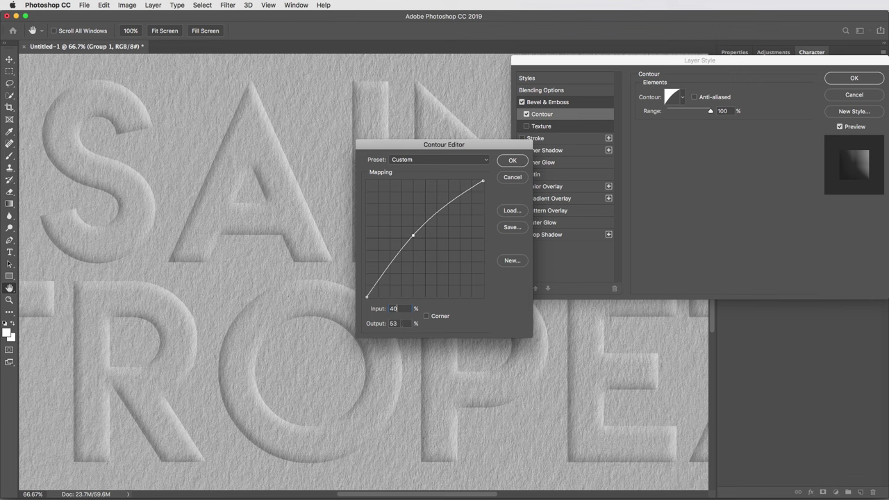
{"action": "key", "text": "Tab"}
{"action": "type", "text": "60"}
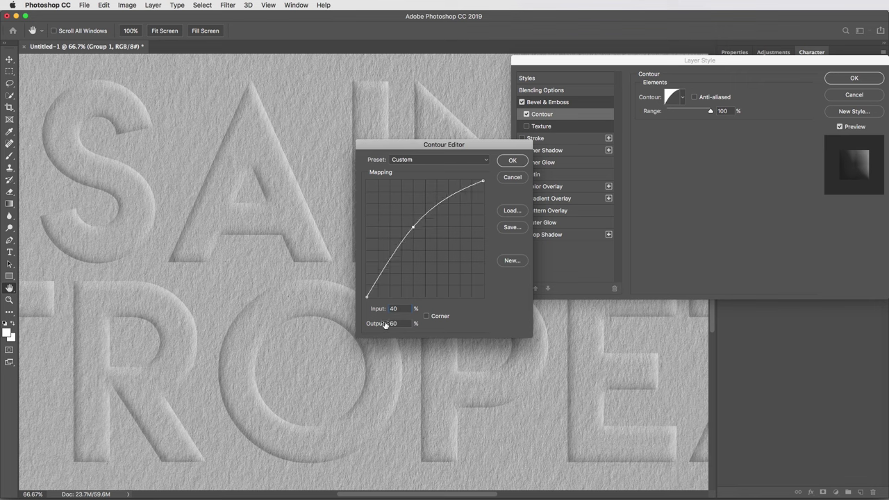
{"action": "left_click", "coordinate": [513, 161]}
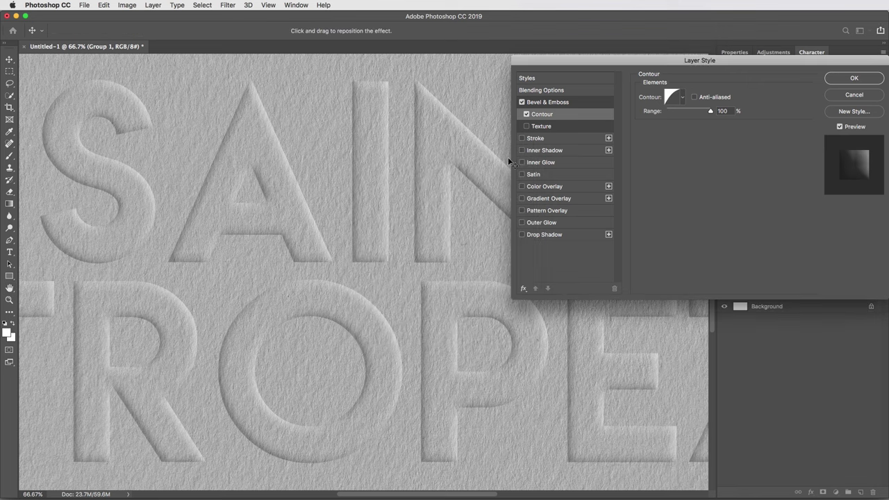
Enable Inner Shadow: Linear Dodge (Add), white colour, 15% opacity, 2 px distance.
{"action": "left_click", "coordinate": [554, 102]}
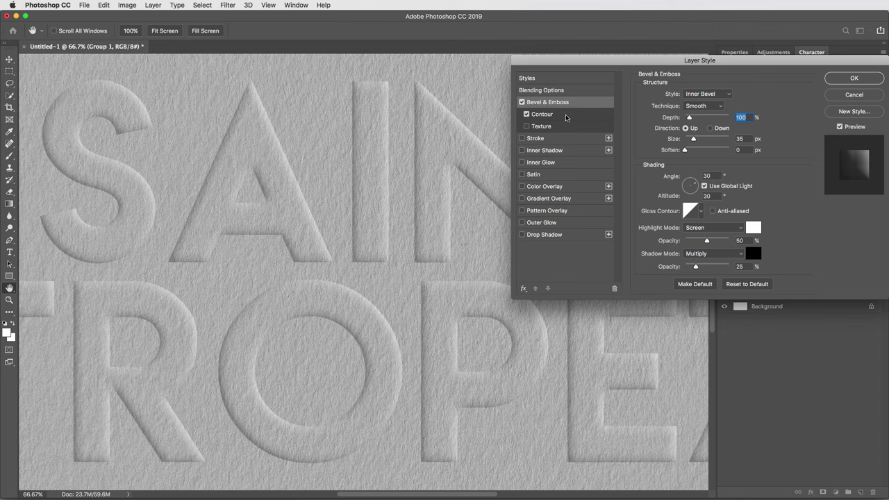
{"action": "left_click", "coordinate": [532, 150]}
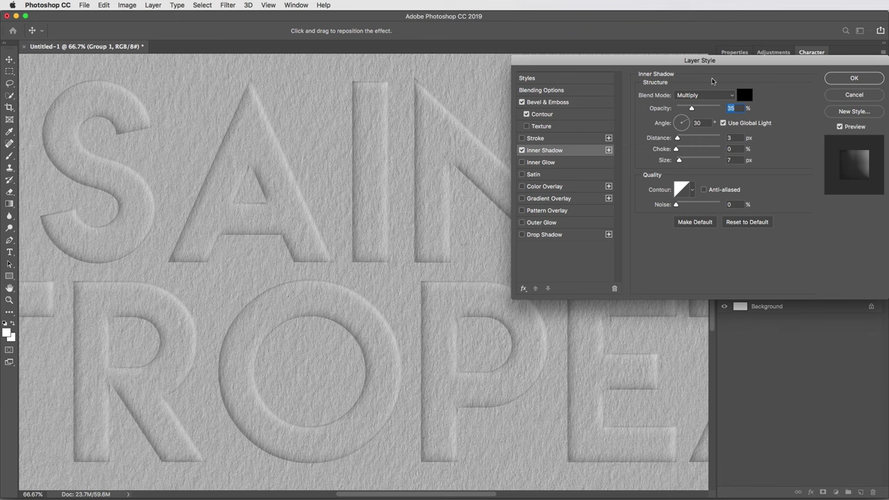
{"action": "left_click", "coordinate": [703, 95]}
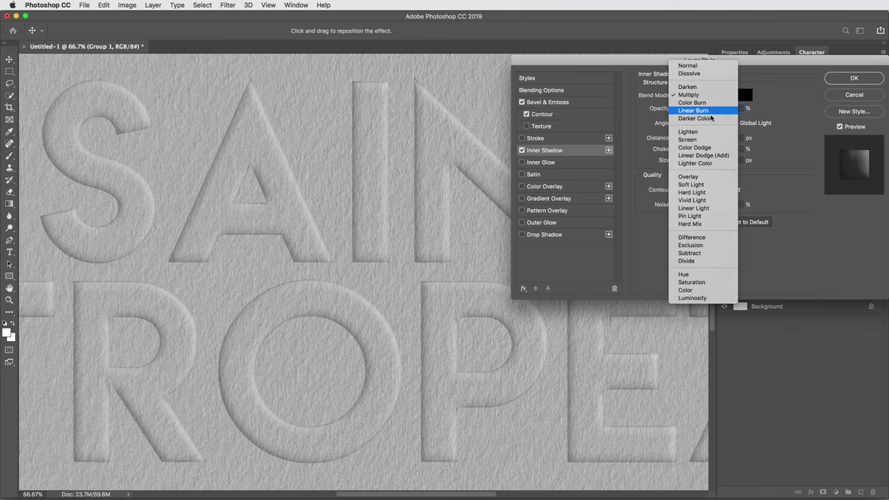
{"action": "left_click", "coordinate": [719, 156]}
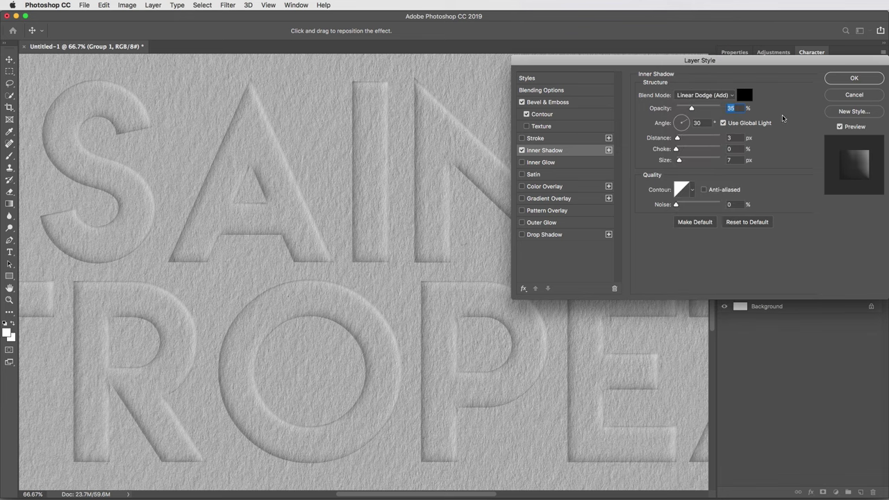
{"action": "left_click", "coordinate": [744, 95]}
{"action": "left_click", "coordinate": [335, 176]}
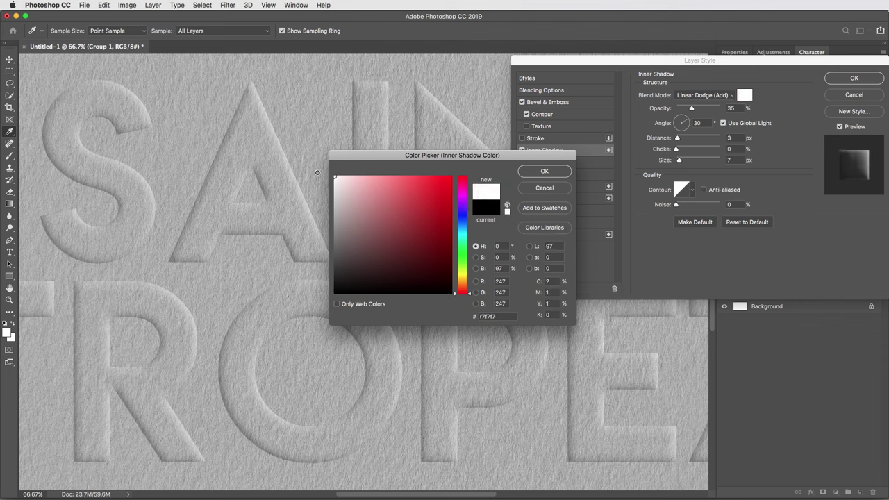
{"action": "left_click", "coordinate": [545, 171]}
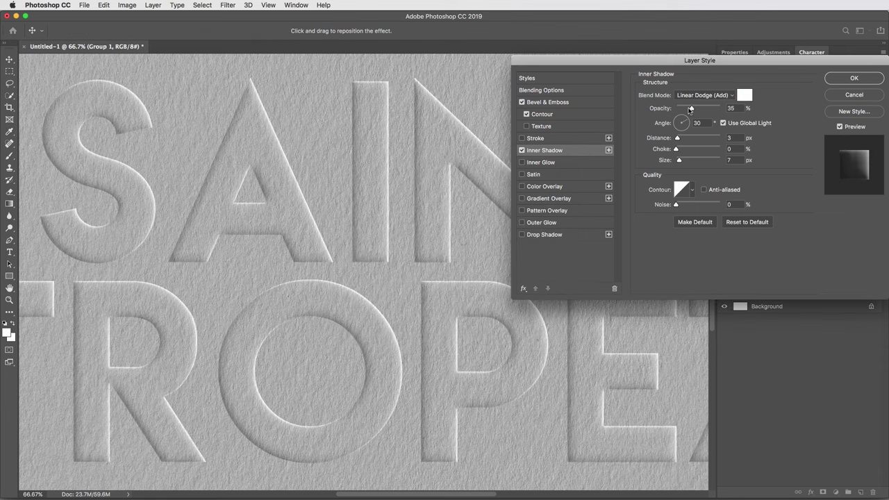
{"action": "left_click_drag", "start_coordinate": [690, 109], "coordinate": [682, 110]}
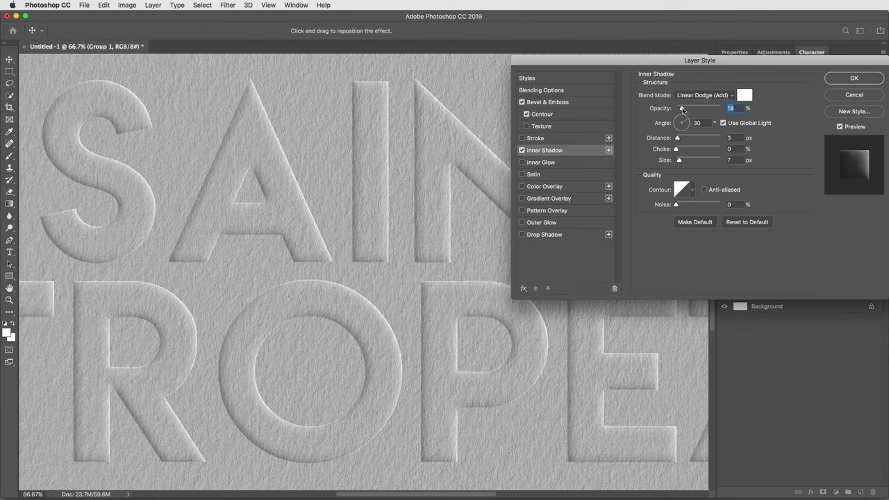
{"action": "left_click", "coordinate": [731, 138]}
{"action": "type", "text": "2"}
{"action": "key", "text": "super+minus"}
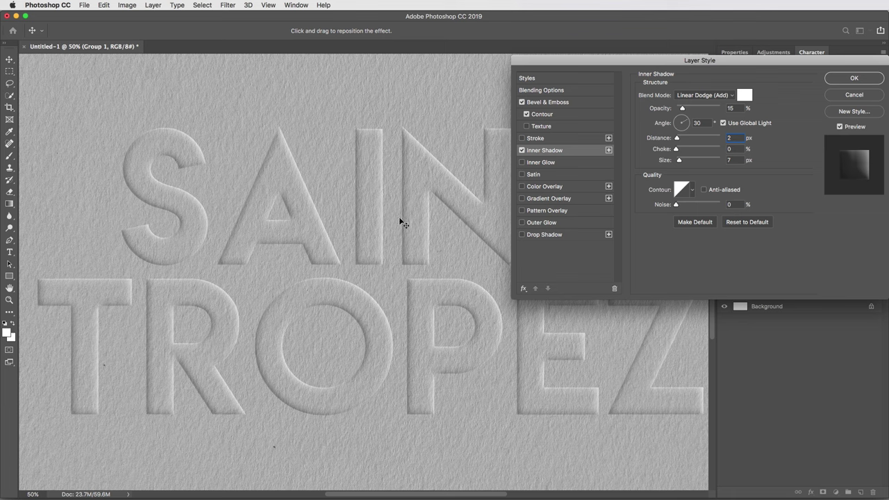
Enable Drop Shadow at 15% opacity, -150° angle without global light, 4 px distance, 10 px size.
{"action": "left_click", "coordinate": [537, 235]}
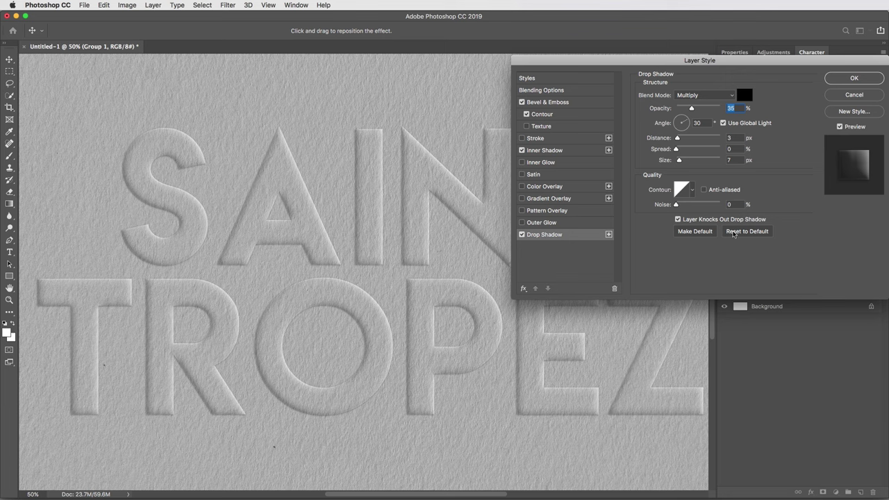
{"action": "left_click_drag", "start_coordinate": [692, 109], "coordinate": [683, 109]}
{"action": "left_click", "coordinate": [684, 109]}
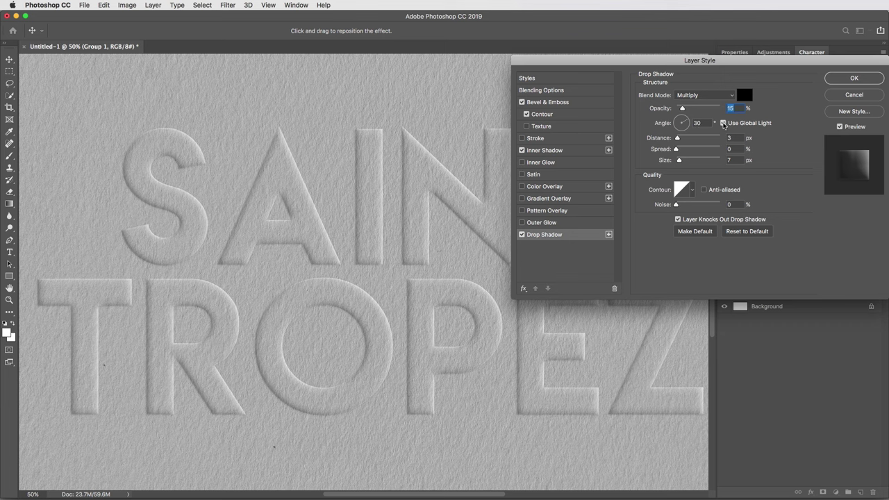
{"action": "left_click", "coordinate": [723, 123]}
{"action": "double_click", "coordinate": [696, 123]}
{"action": "type", "text": "90"}
{"action": "type", "text": "-15"}
{"action": "type", "text": "0"}
{"action": "key", "text": "Tab"}
{"action": "type", "text": "4"}
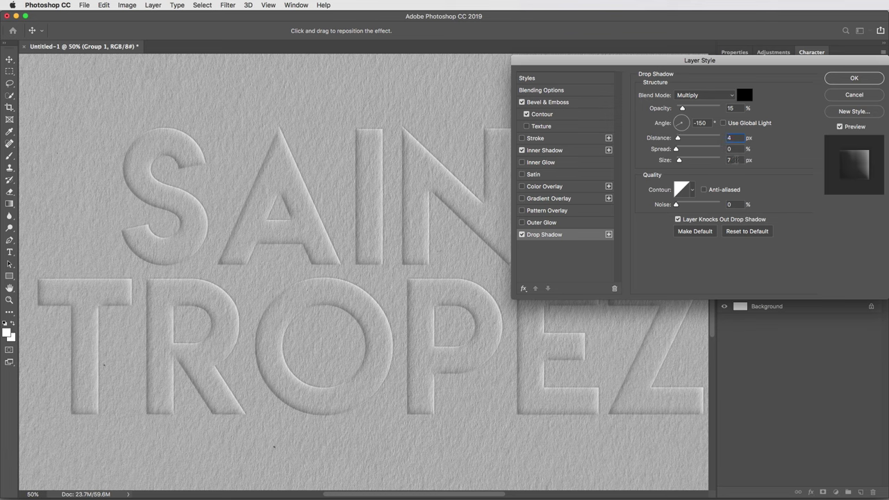
{"action": "key", "text": "Tab"}
{"action": "key", "text": "Tab"}
{"action": "type", "text": "10"}
Zoom to 100% and pan across the shadowed lettering to inspect it.
{"action": "key", "text": "super+plus"}
{"action": "key", "text": "super+plus"}
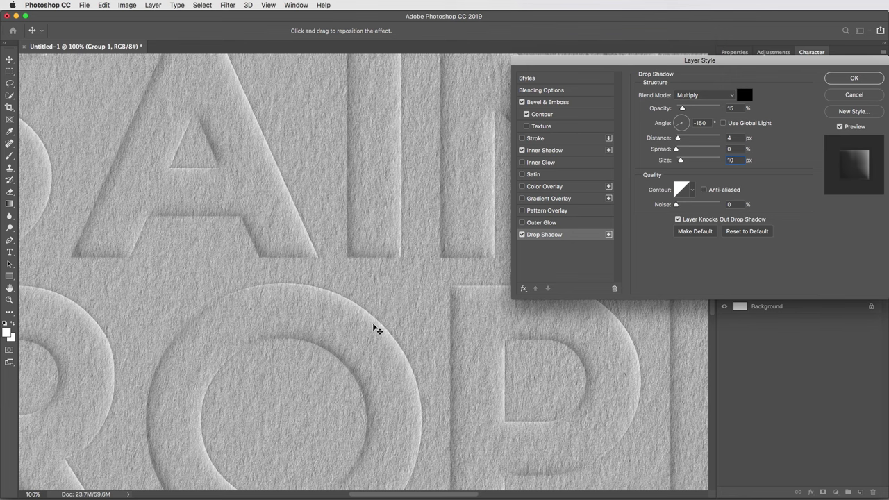
{"action": "left_click_drag", "start_coordinate": [378, 312], "coordinate": [444, 229]}
{"action": "scroll", "coordinate": [445, 229], "scroll_direction": "down", "scroll_amount": 3}
{"action": "scroll", "coordinate": [444, 230], "scroll_direction": "left", "scroll_amount": 2}
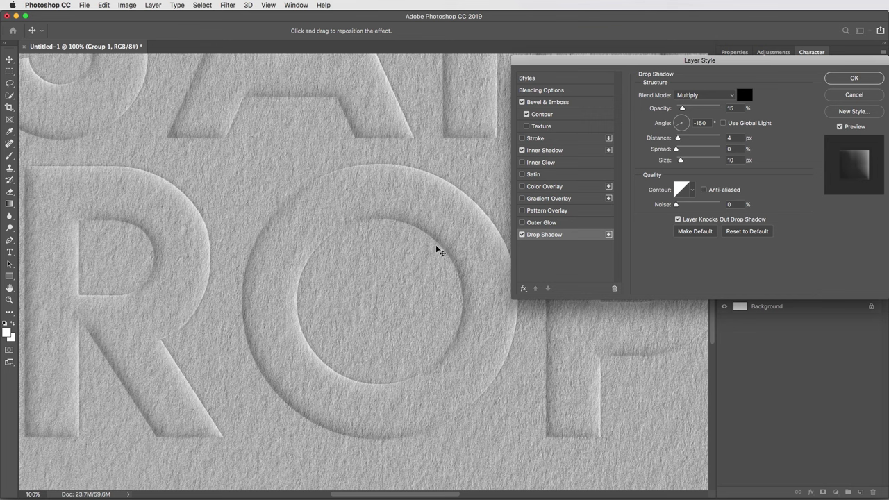
Duplicate the drop shadow and make it a white Screen highlight using global light at 30% opacity.
{"action": "left_click", "coordinate": [609, 235]}
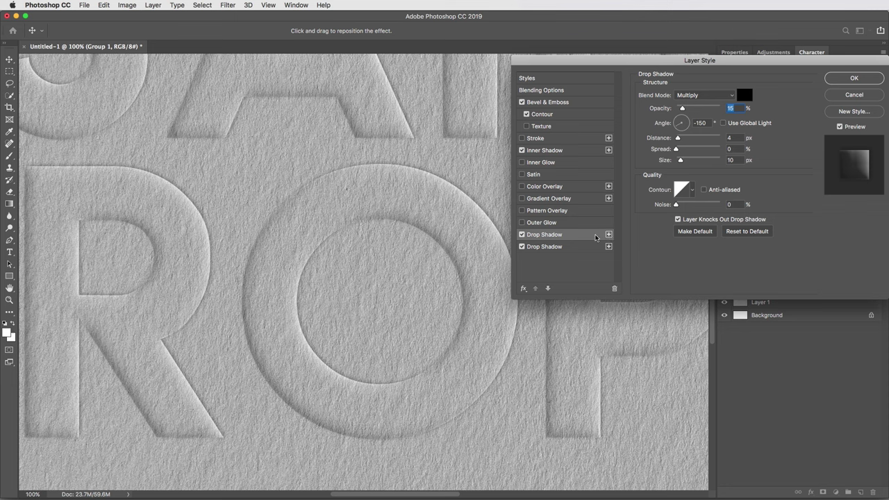
{"action": "left_click", "coordinate": [696, 95]}
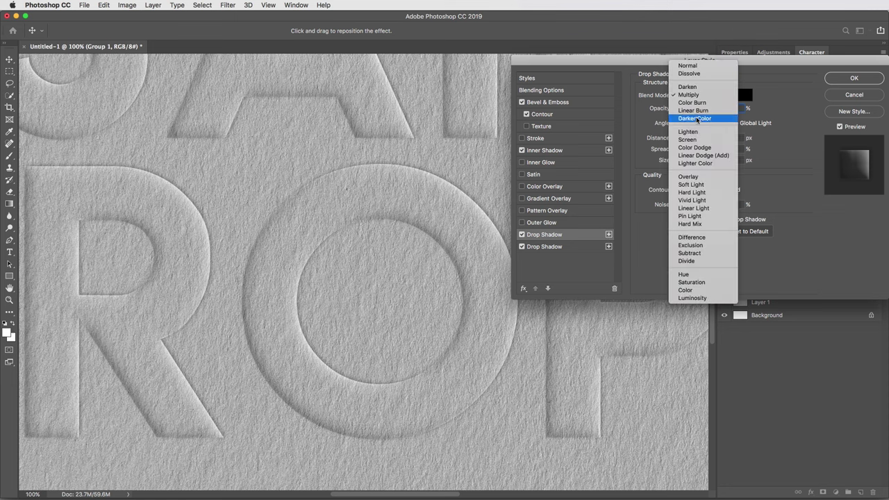
{"action": "left_click", "coordinate": [700, 143]}
{"action": "left_click", "coordinate": [744, 97]}
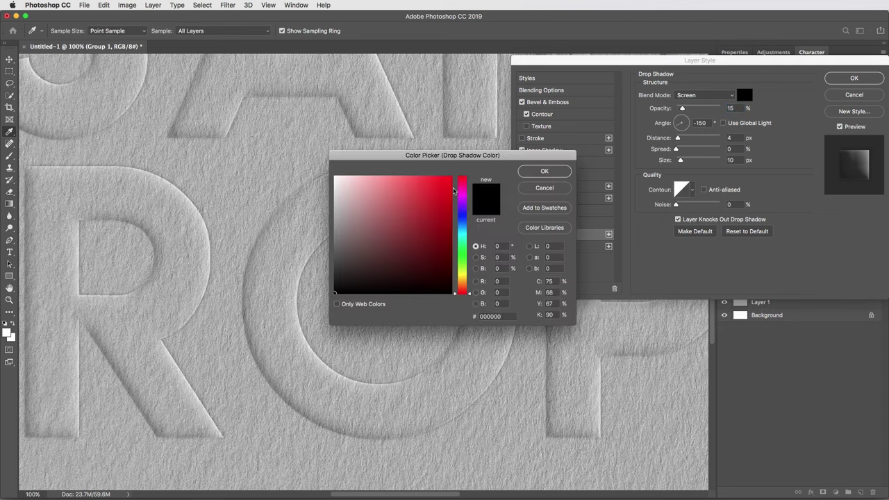
{"action": "left_click_drag", "start_coordinate": [384, 187], "coordinate": [306, 161]}
{"action": "left_click", "coordinate": [541, 172]}
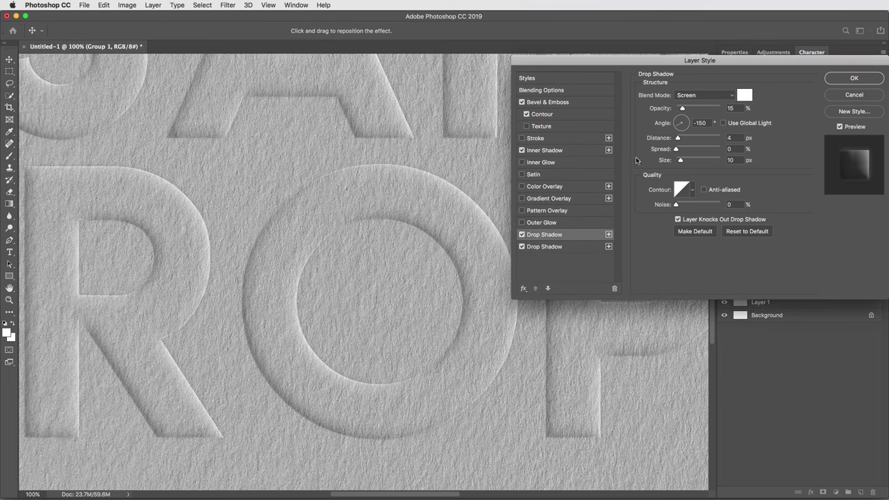
{"action": "left_click", "coordinate": [723, 123]}
{"action": "left_click_drag", "start_coordinate": [682, 109], "coordinate": [690, 109]}
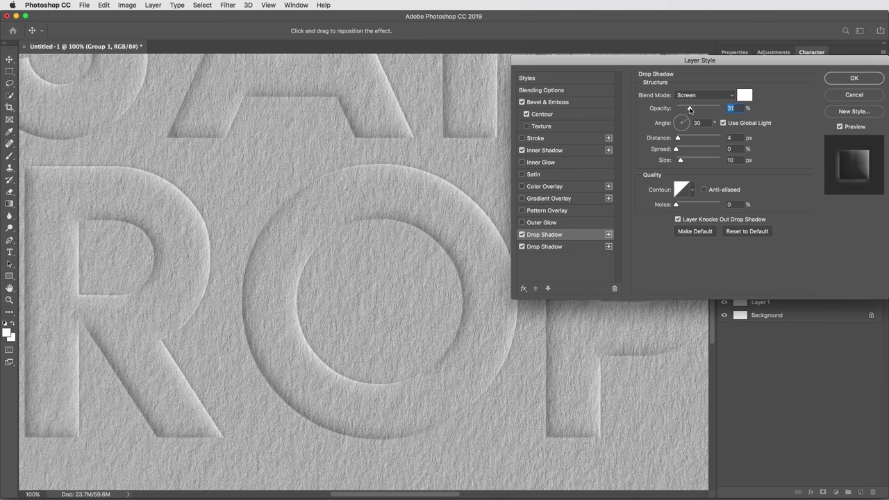
{"action": "left_click", "coordinate": [733, 109]}
{"action": "key", "text": "super+minus"}
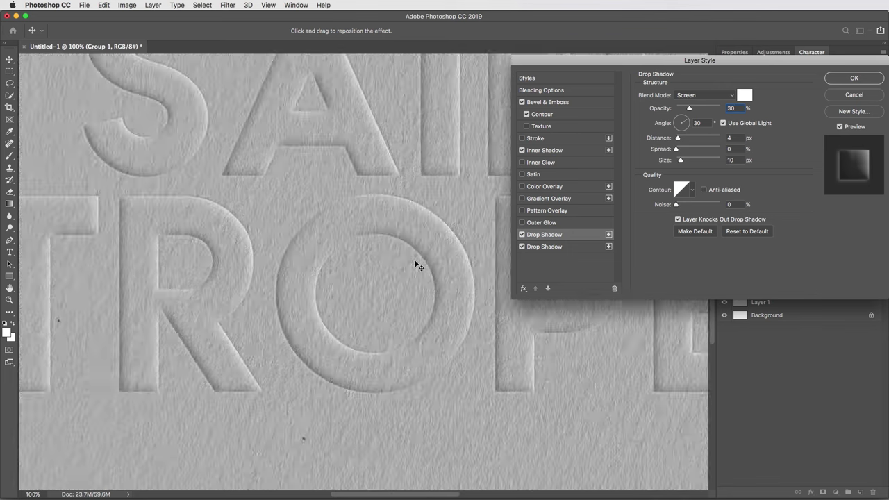
{"action": "left_click_drag", "start_coordinate": [414, 260], "coordinate": [406, 330]}
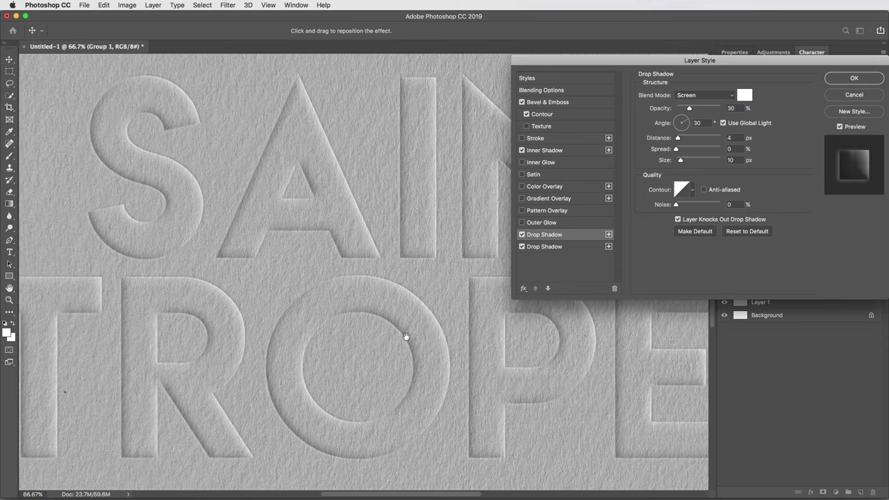
Duplicate the white highlight shadow and set distance 50 px, size 50 px and opacity 7%.
{"action": "left_click", "coordinate": [610, 234]}
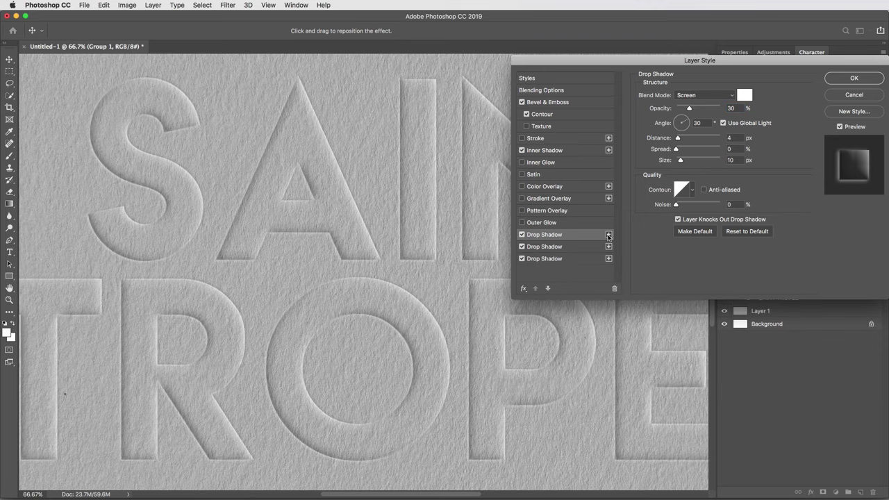
{"action": "left_click", "coordinate": [729, 138]}
{"action": "type", "text": "50"}
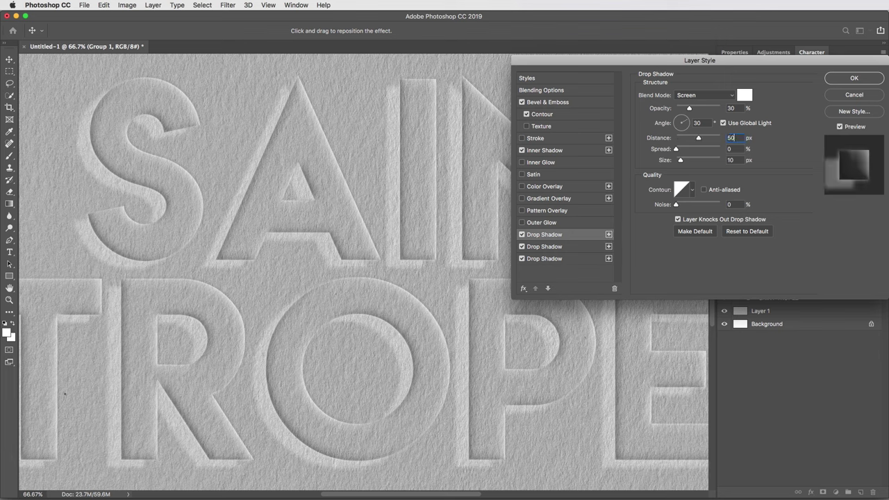
{"action": "left_click", "coordinate": [725, 160]}
{"action": "type", "text": "50"}
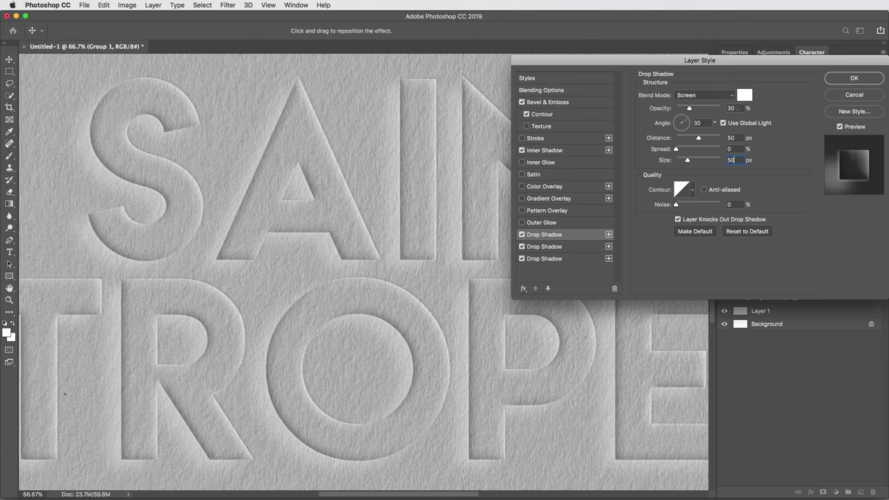
{"action": "left_click", "coordinate": [739, 109]}
{"action": "type", "text": "7"}
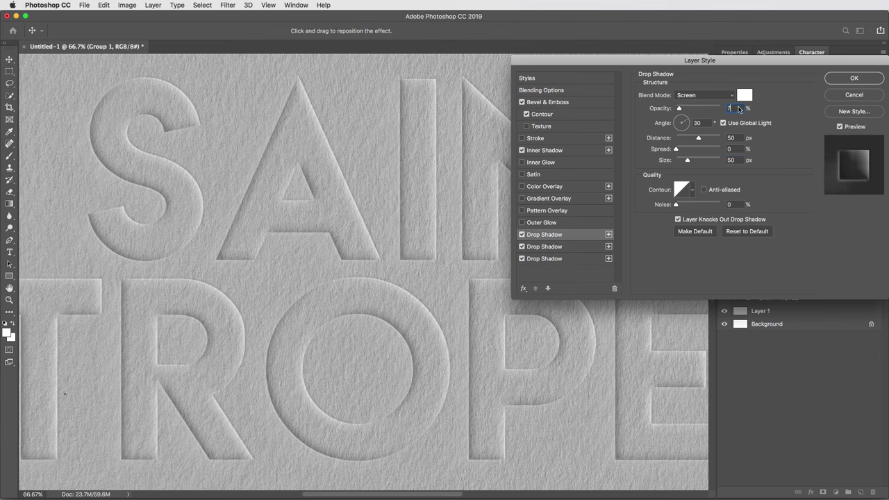
Toggle the first drop shadow off and on to compare the effect on the title.
{"action": "key", "text": "super+minus"}
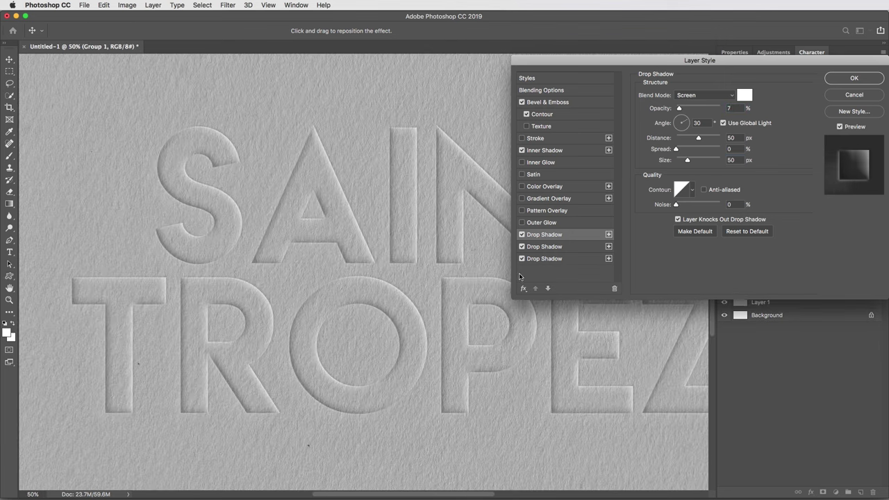
{"action": "left_click", "coordinate": [522, 235]}
{"action": "left_click", "coordinate": [522, 234]}
{"action": "left_click", "coordinate": [522, 235]}
{"action": "left_click", "coordinate": [522, 235]}
Duplicate the dark Multiply drop shadow and set distance 50, size 50 and opacity 5%.
{"action": "left_click", "coordinate": [567, 258]}
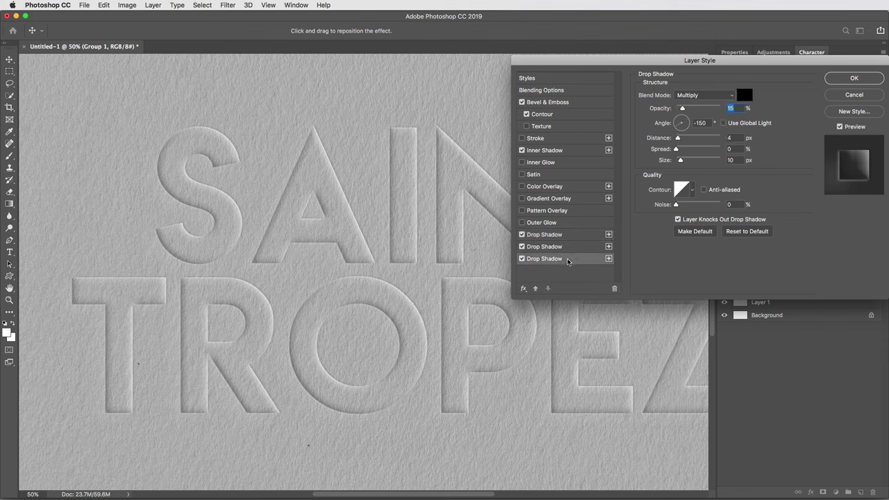
{"action": "left_click", "coordinate": [608, 259]}
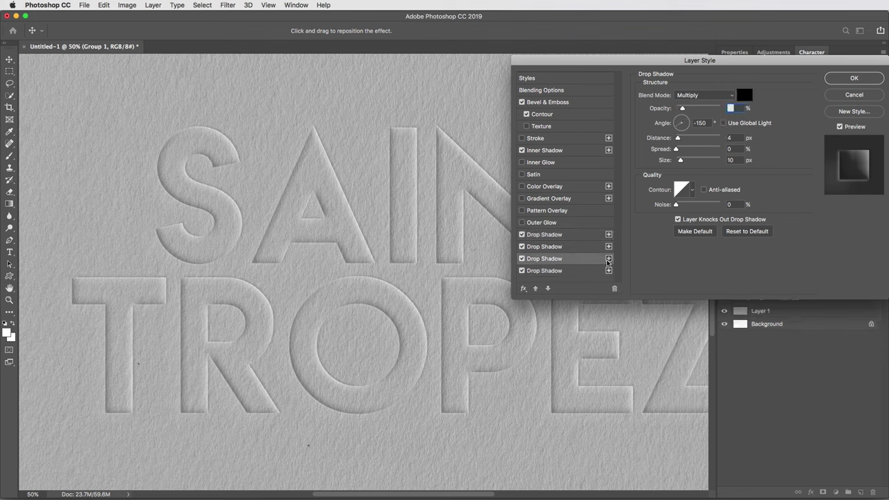
{"action": "key", "text": "Tab"}
{"action": "type", "text": "50"}
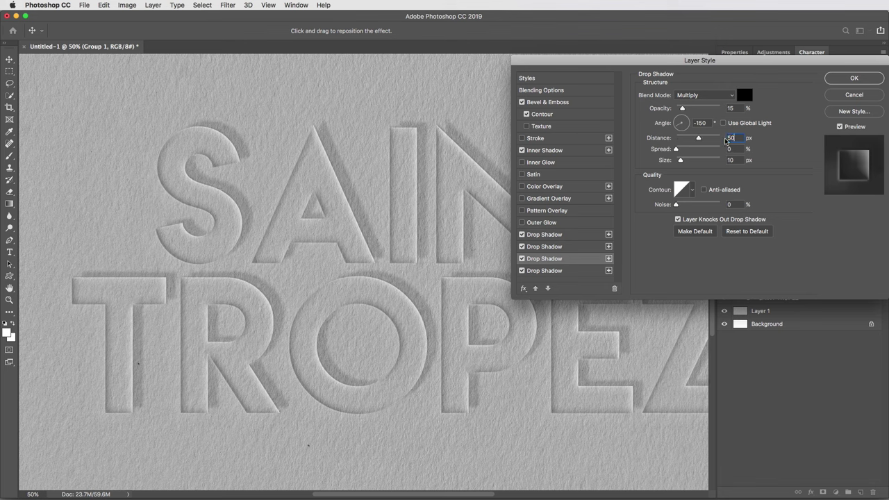
{"action": "type", "text": "50"}
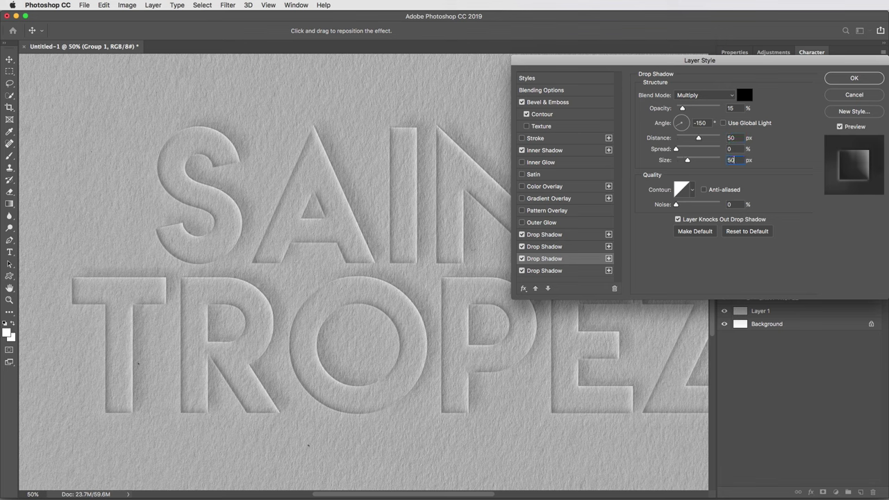
{"action": "double_click", "coordinate": [731, 108]}
{"action": "type", "text": "5"}
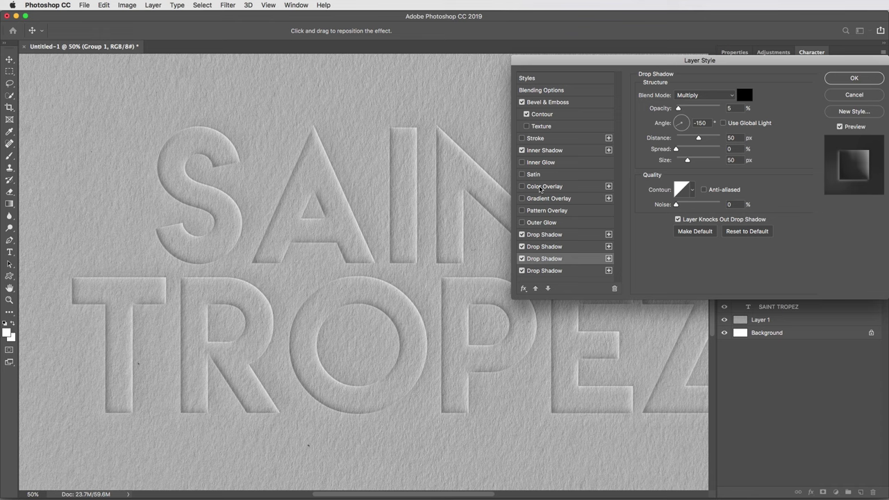
Enable Color Overlay with light grey sampled from the paper (101 by 101 Average) at 50% opacity.
{"action": "left_click", "coordinate": [541, 187]}
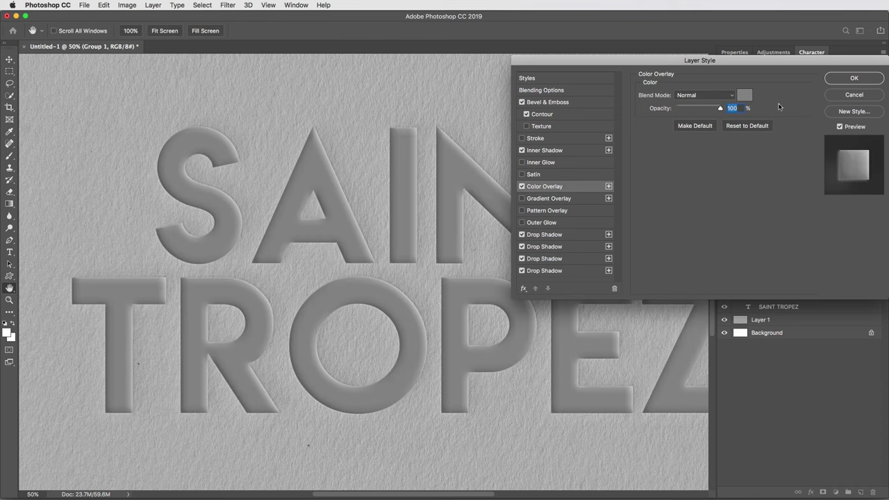
{"action": "left_click", "coordinate": [744, 95]}
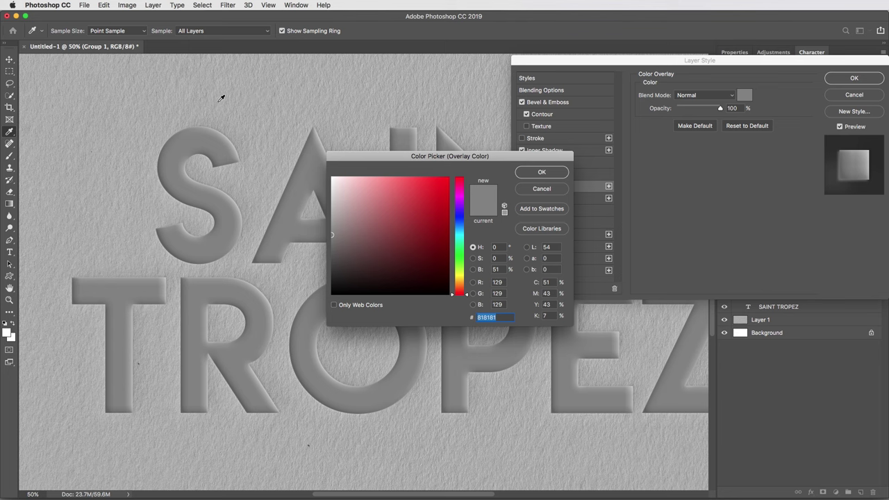
{"action": "left_click", "coordinate": [129, 34]}
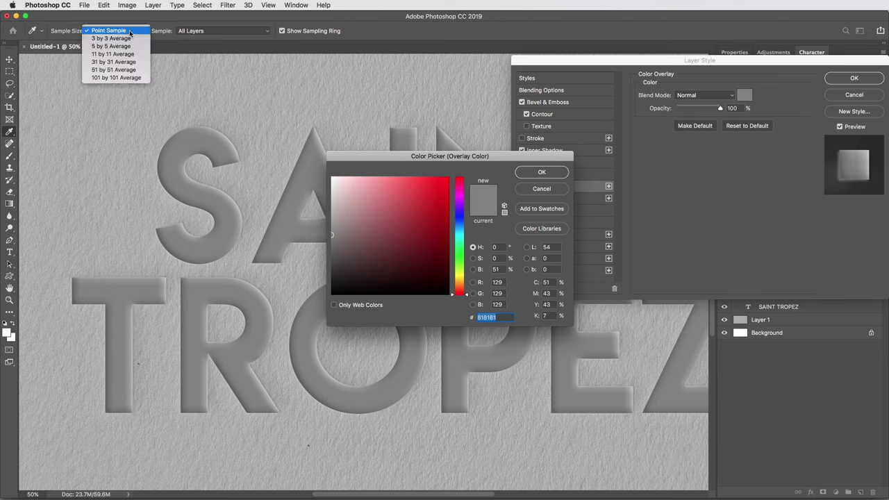
{"action": "left_click", "coordinate": [111, 78]}
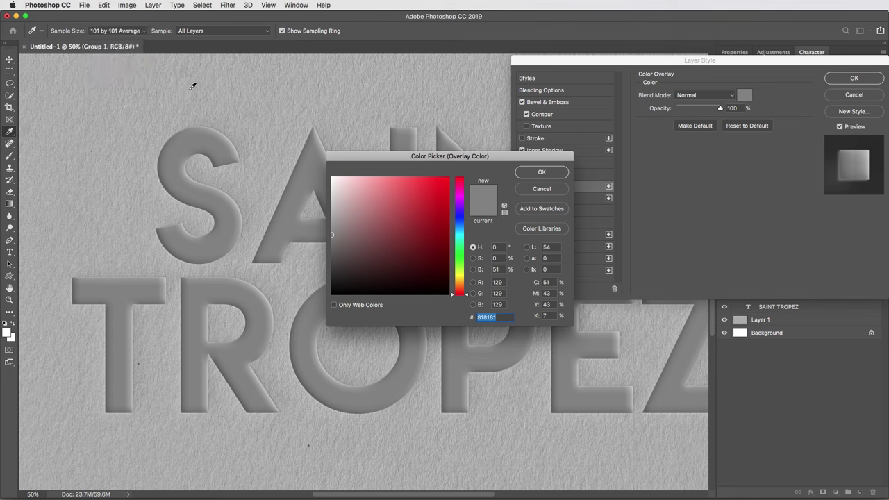
{"action": "left_click", "coordinate": [215, 88]}
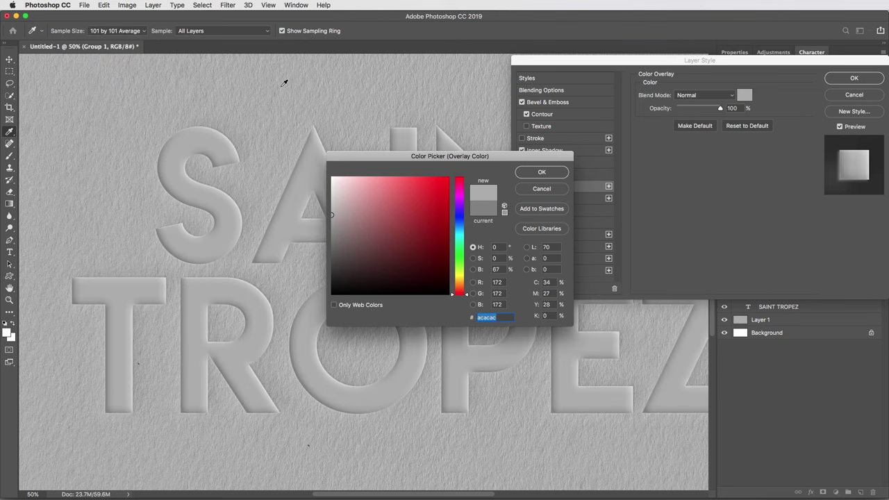
{"action": "left_click", "coordinate": [537, 172]}
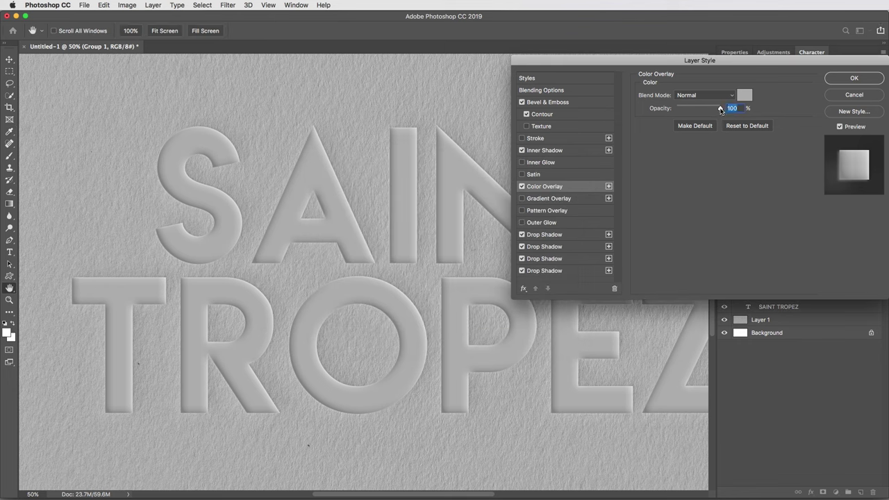
{"action": "left_click_drag", "start_coordinate": [721, 109], "coordinate": [702, 111]}
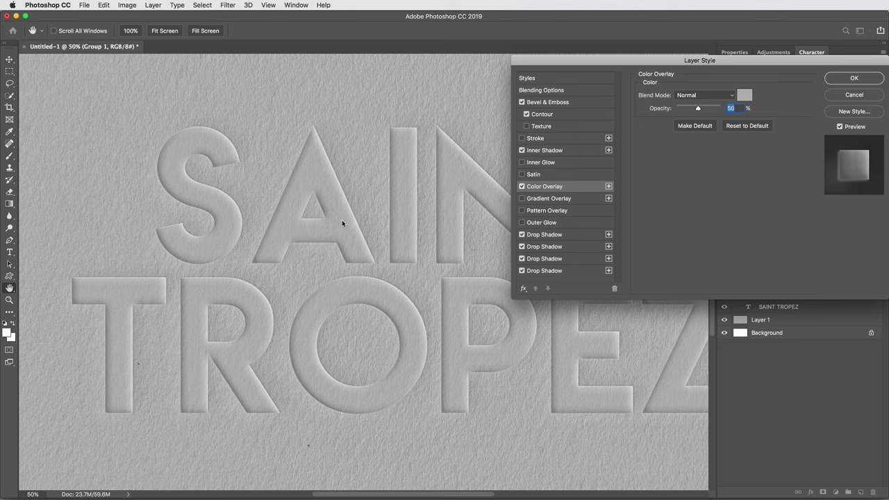
Toggle the colour overlay off and on to compare the lettering close up.
{"action": "key", "text": "super+plus"}
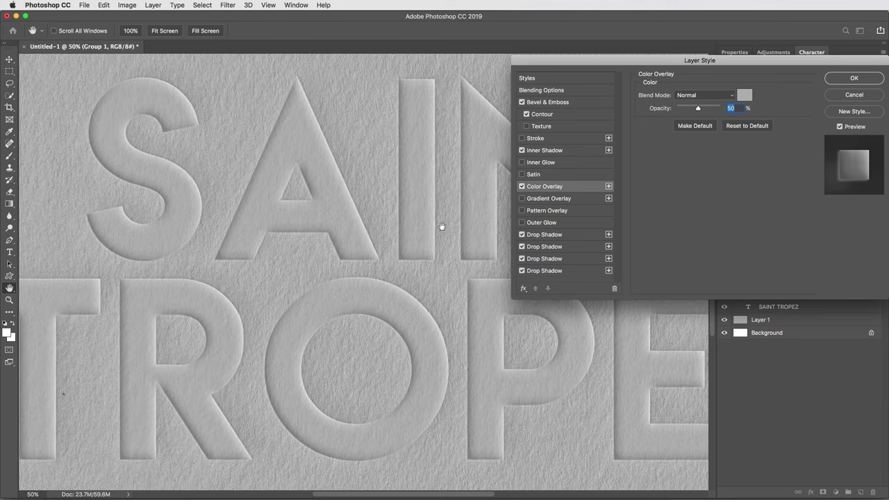
{"action": "left_click", "coordinate": [521, 186]}
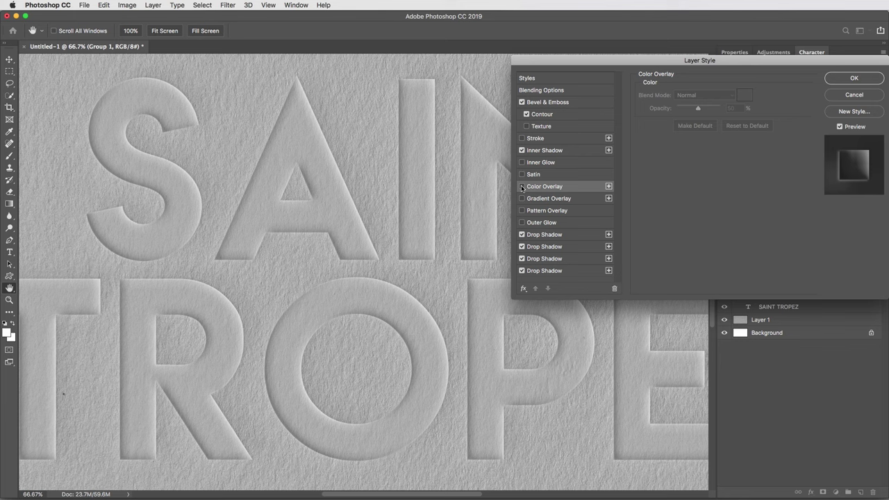
{"action": "left_click", "coordinate": [521, 186]}
{"action": "left_click", "coordinate": [522, 186]}
{"action": "left_click", "coordinate": [522, 186]}
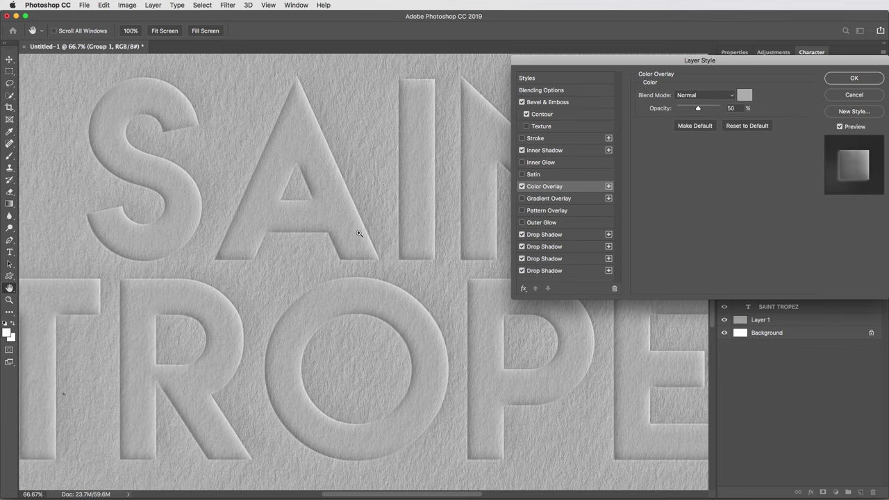
{"action": "key", "text": "super+minus"}
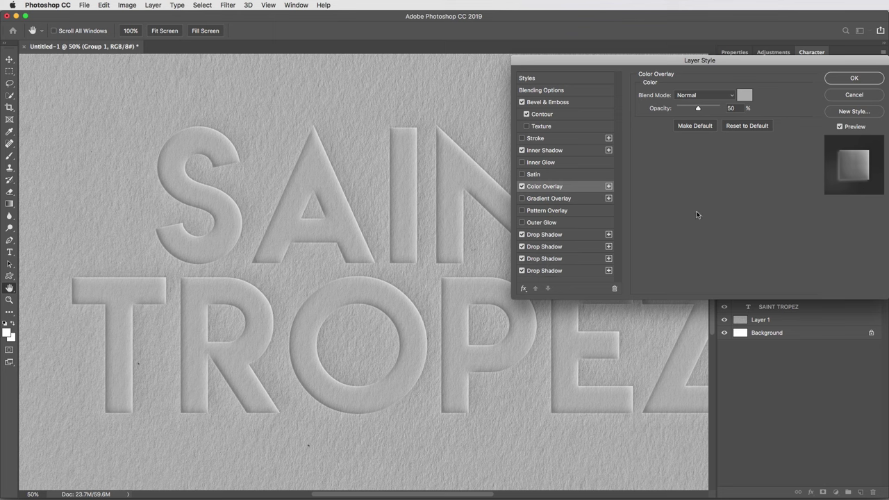
Commit all seven layer effects to Group 1, then duplicate and rearrange a layer in the Layers panel.
{"action": "left_click", "coordinate": [849, 81]}
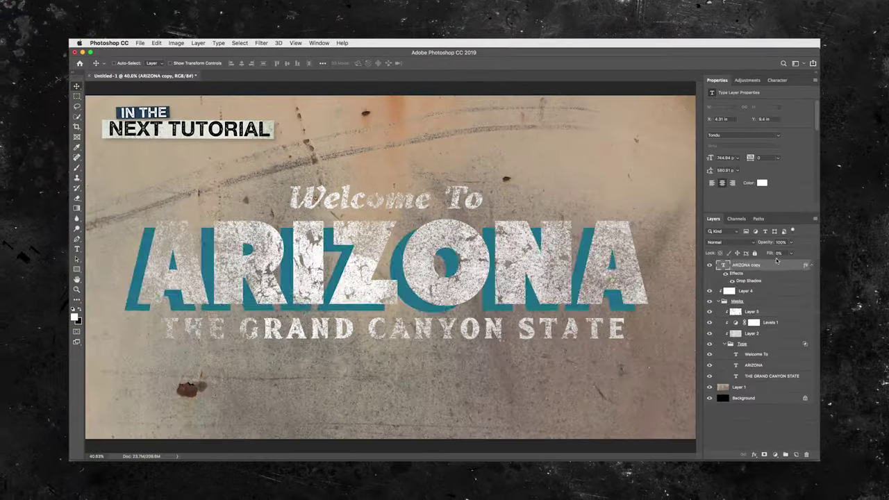
{"action": "key", "text": "ctrl+j"}
{"action": "left_click_drag", "start_coordinate": [743, 264], "coordinate": [750, 364]}
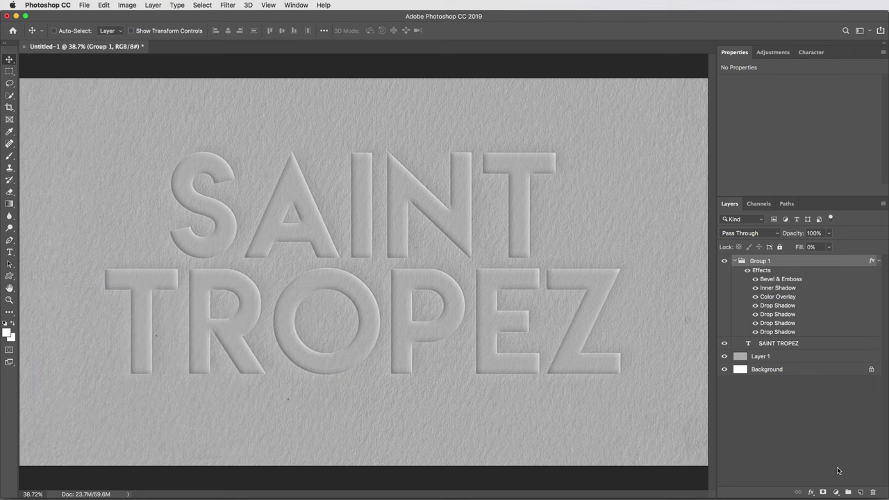
Add a Levels 1 adjustment above Group 1 with the black input raised to 85.
{"action": "left_click", "coordinate": [836, 492]}
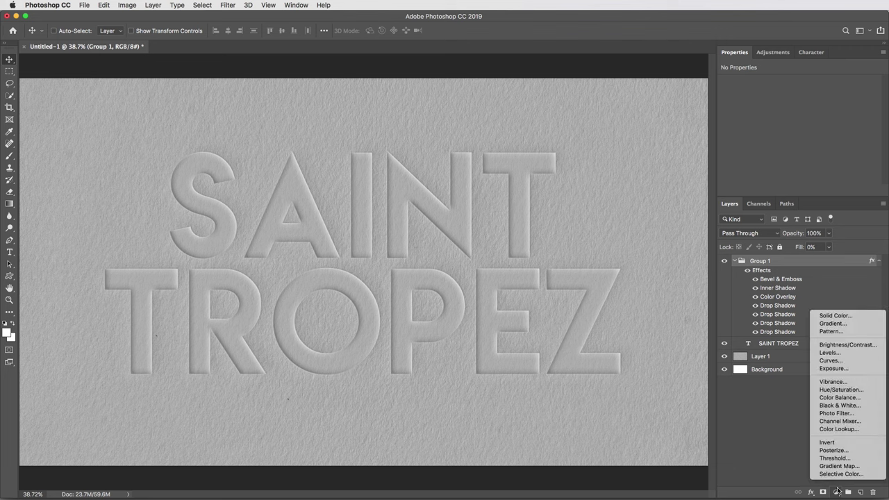
{"action": "left_click", "coordinate": [838, 354]}
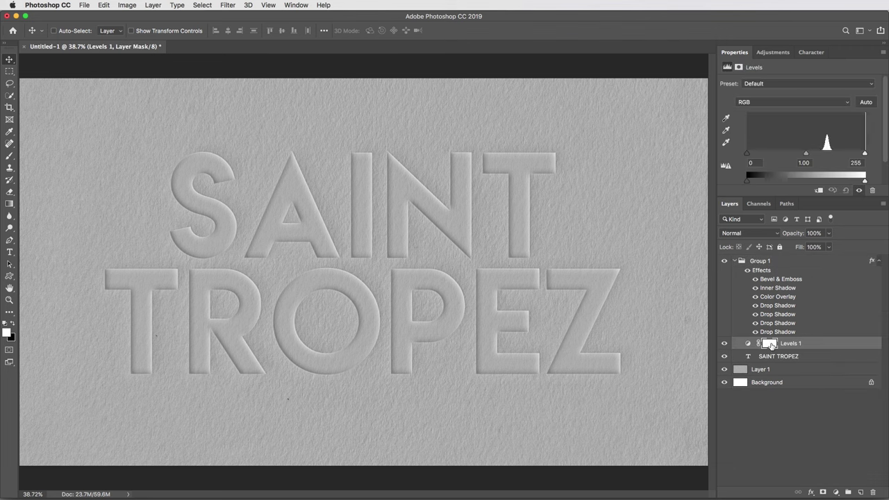
{"action": "left_click_drag", "start_coordinate": [820, 348], "coordinate": [804, 257]}
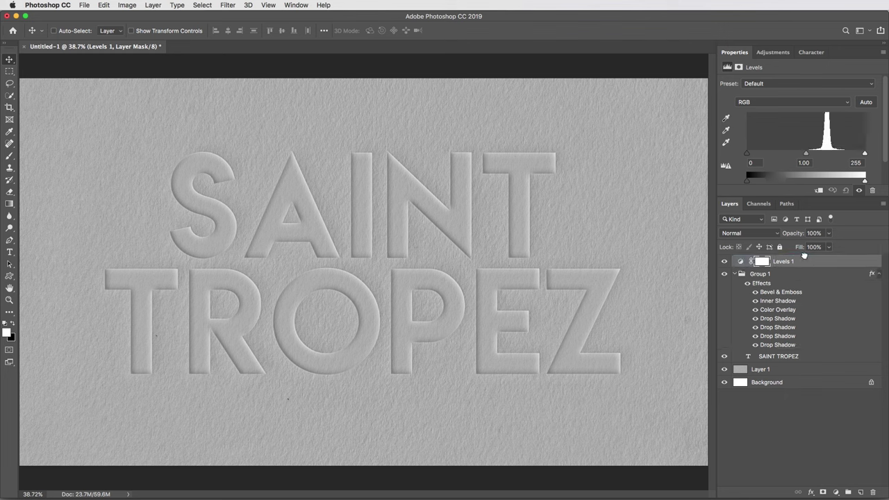
{"action": "left_click_drag", "start_coordinate": [747, 153], "coordinate": [781, 156]}
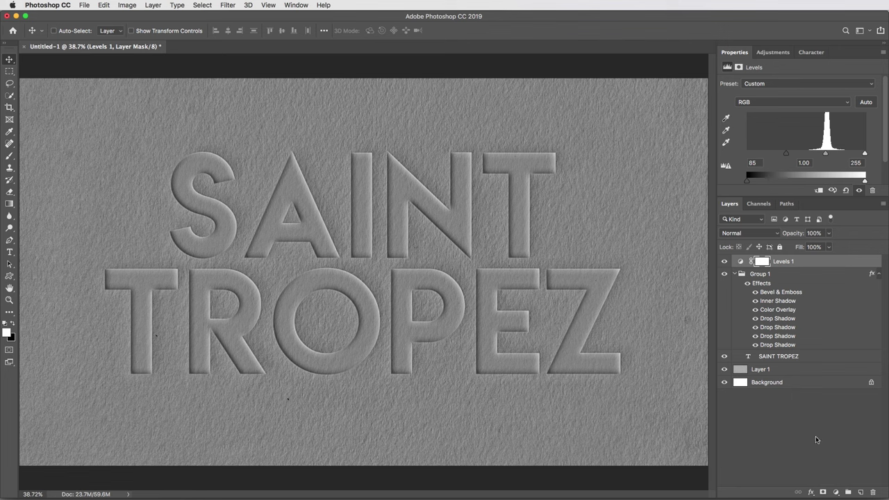
{"action": "left_click", "coordinate": [837, 492]}
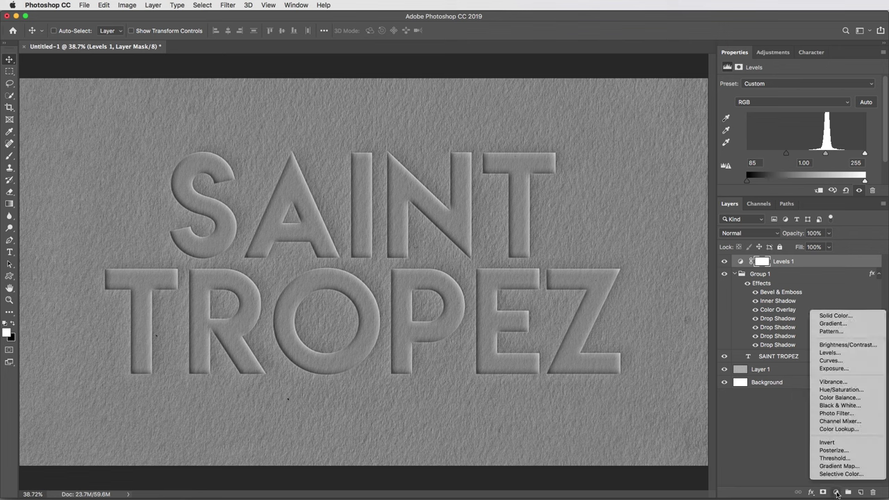
Add Levels 2 with white input 176, output black 180 and Blue channel midtone 1.25.
{"action": "left_click", "coordinate": [838, 354]}
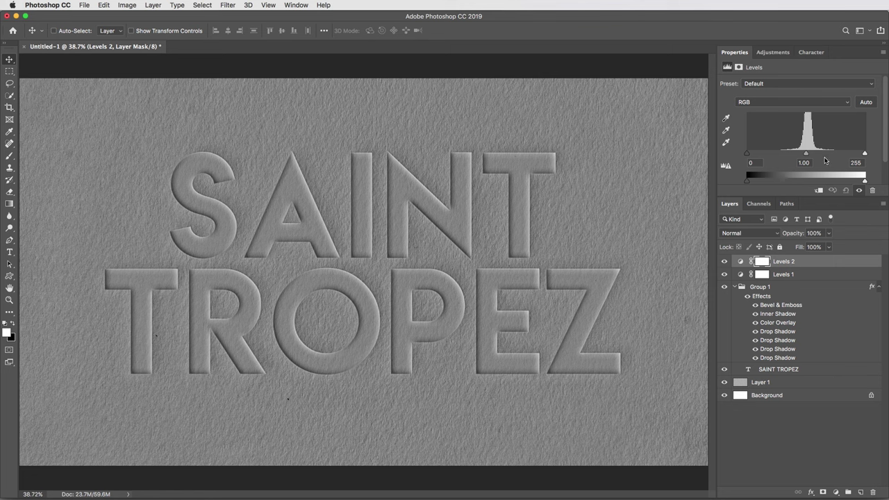
{"action": "left_click_drag", "start_coordinate": [865, 155], "coordinate": [830, 154]}
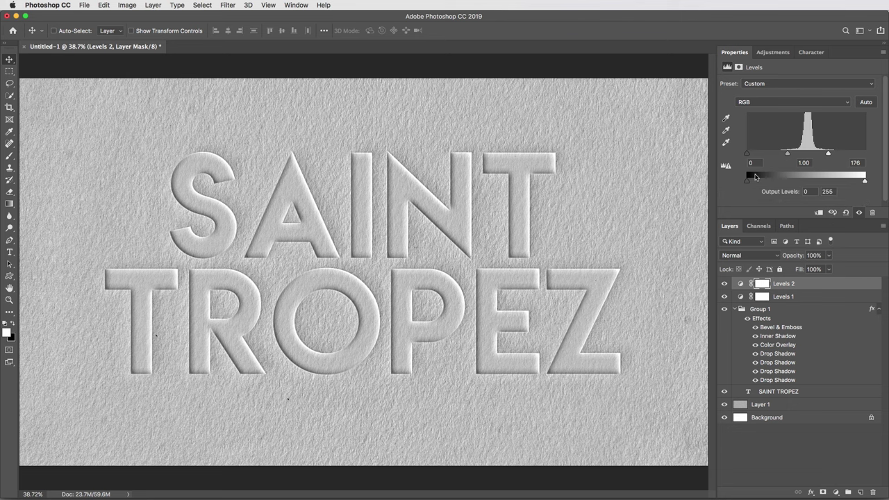
{"action": "left_click_drag", "start_coordinate": [747, 179], "coordinate": [829, 182]}
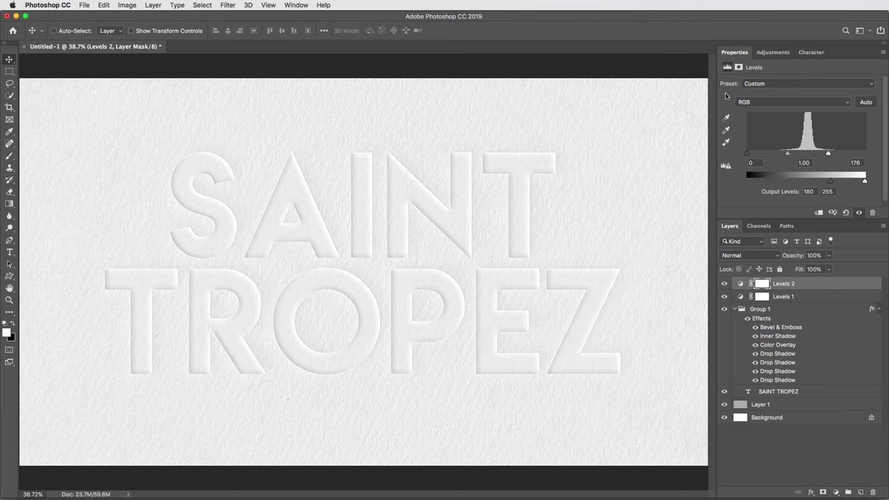
{"action": "left_click", "coordinate": [755, 103]}
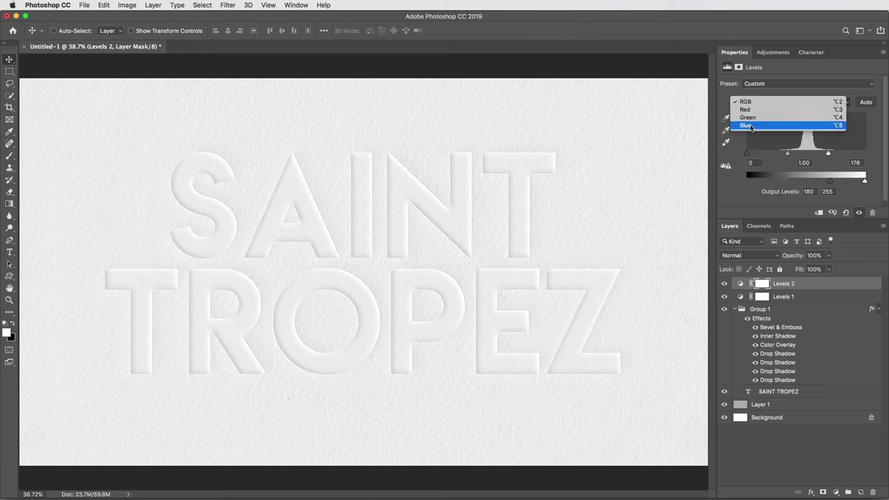
{"action": "left_click", "coordinate": [751, 126]}
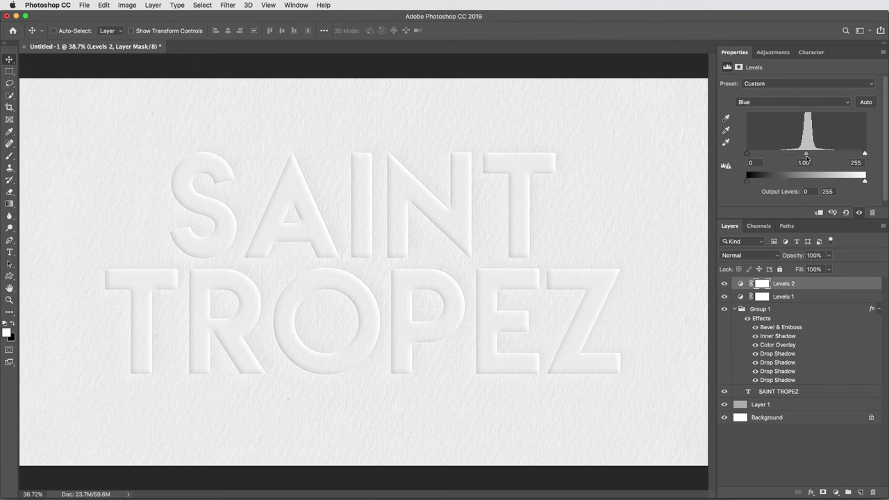
{"action": "left_click_drag", "start_coordinate": [804, 155], "coordinate": [797, 156]}
Draw a vertical black-to-white gradient on the Levels 2 mask so brightening fades toward the bottom.
{"action": "key", "text": "g"}
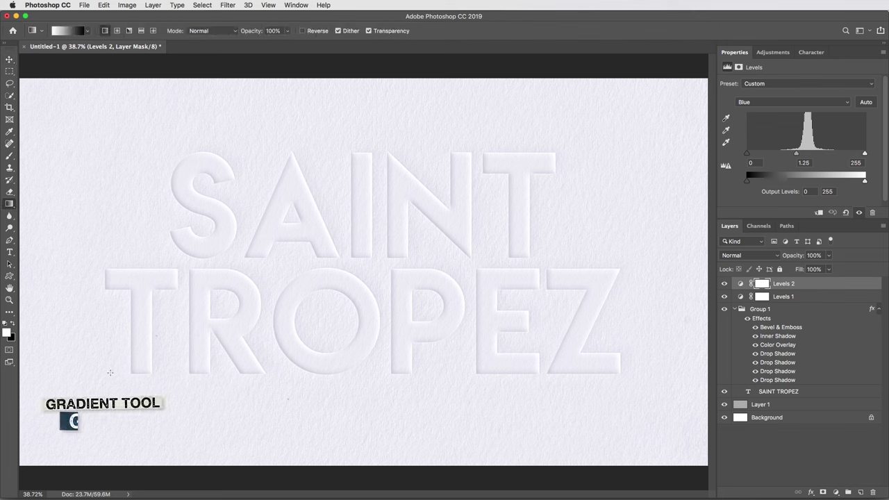
{"action": "key", "text": "d"}
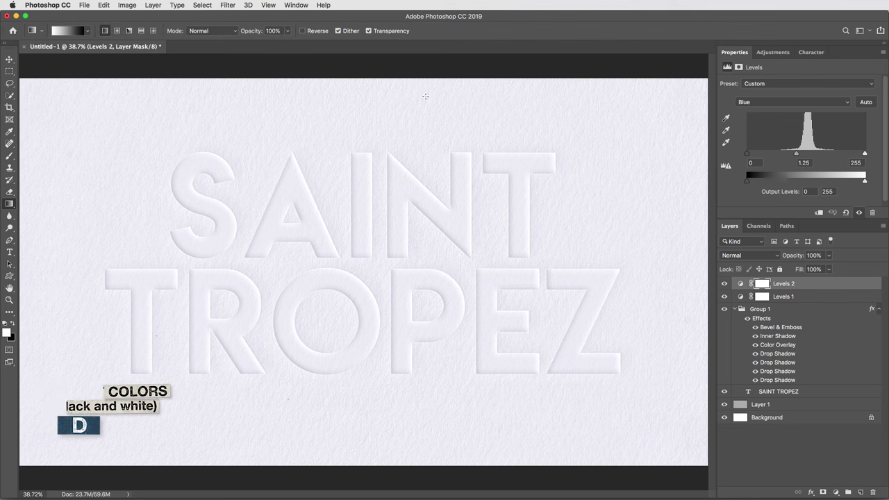
{"action": "left_click_drag", "start_coordinate": [425, 96], "coordinate": [321, 477]}
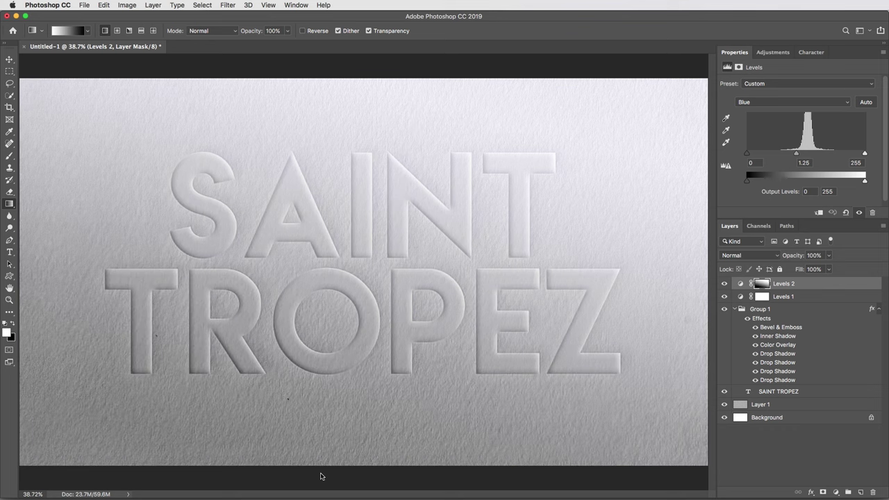
{"action": "left_click_drag", "start_coordinate": [400, 148], "coordinate": [328, 486]}
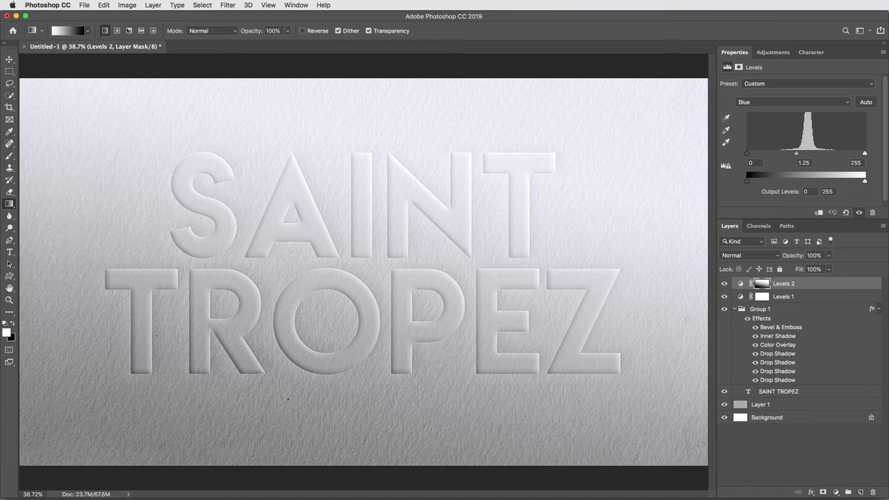
{"action": "key", "text": "super+minus"}
{"action": "key", "text": "super+minus"}
{"action": "key", "text": "super+minus"}
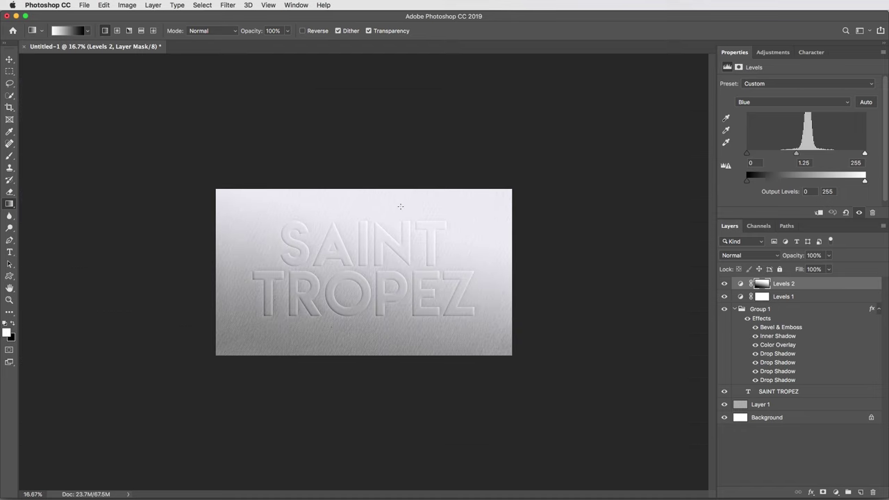
{"action": "mouse_move", "coordinate": [401, 194]}
{"action": "left_mouse_down"}
{"action": "mouse_move", "coordinate": [368, 397]}
{"action": "mouse_move", "coordinate": [323, 428]}
{"action": "left_mouse_up"}
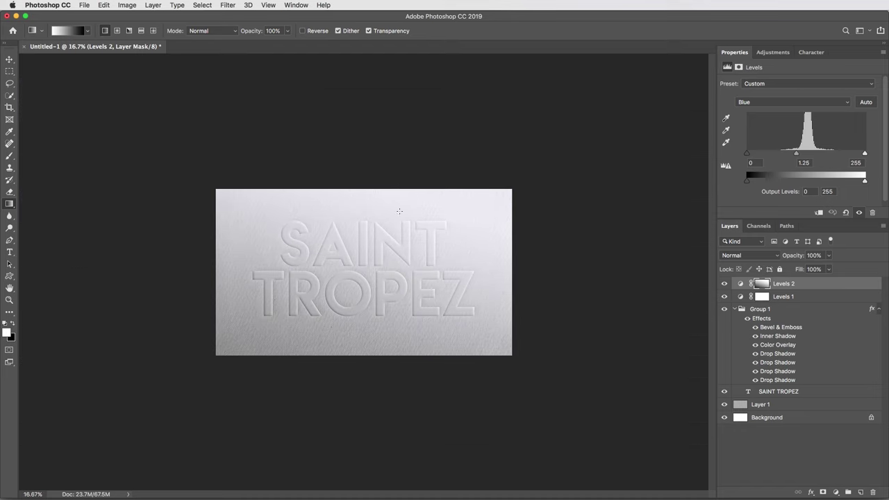
{"action": "left_click_drag", "start_coordinate": [402, 189], "coordinate": [329, 430]}
{"action": "key", "text": "super+plus"}
{"action": "key", "text": "super+plus"}
{"action": "key", "text": "super+0"}
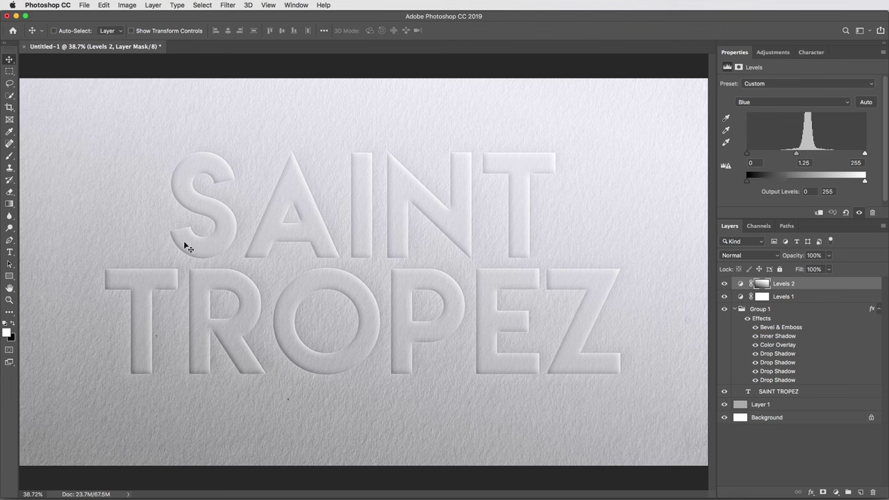
Select the Custom Shape Tool and choose the fleur-de-lis from the loaded Ornaments set.
{"action": "left_click", "coordinate": [9, 277]}
{"action": "right_click", "coordinate": [10, 278]}
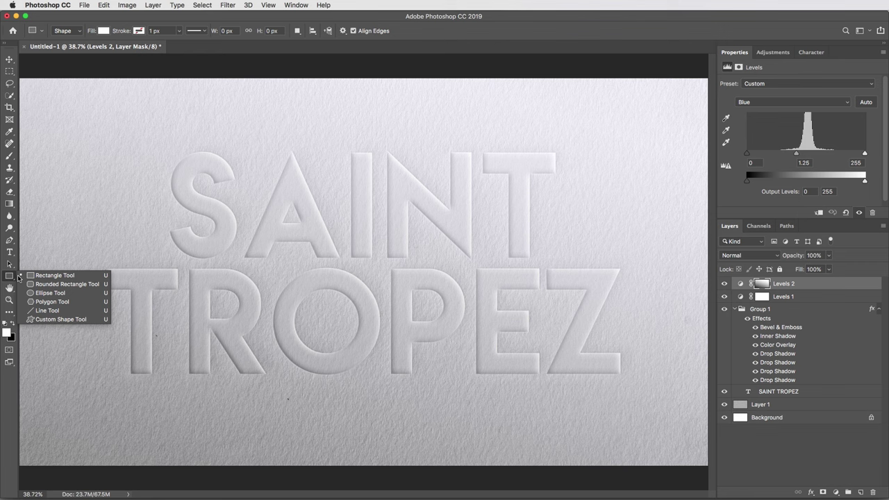
{"action": "left_click", "coordinate": [43, 320]}
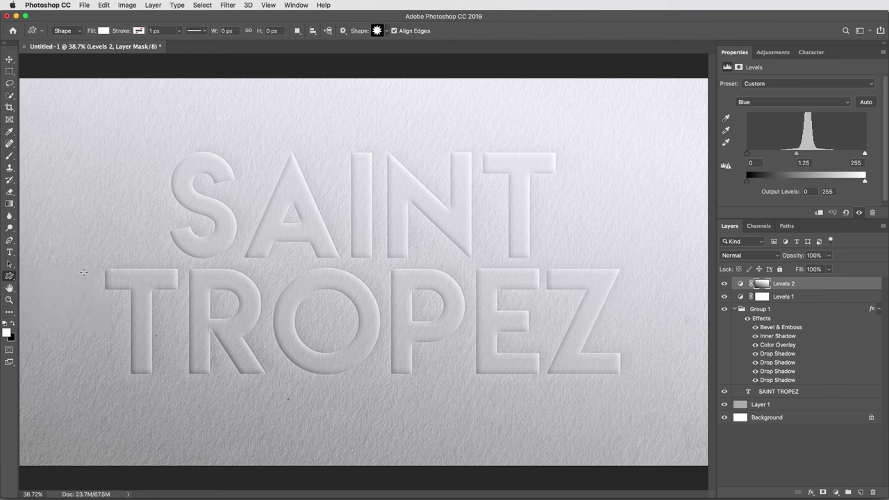
{"action": "left_click", "coordinate": [389, 31]}
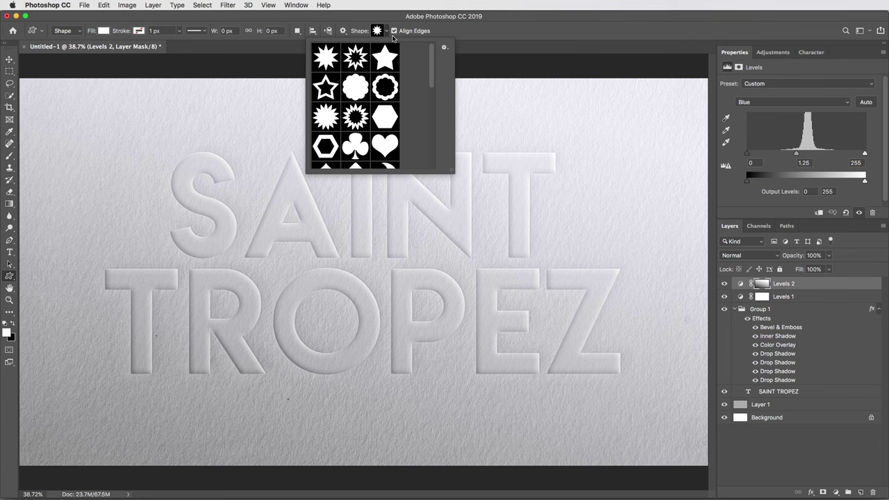
{"action": "left_click", "coordinate": [445, 47]}
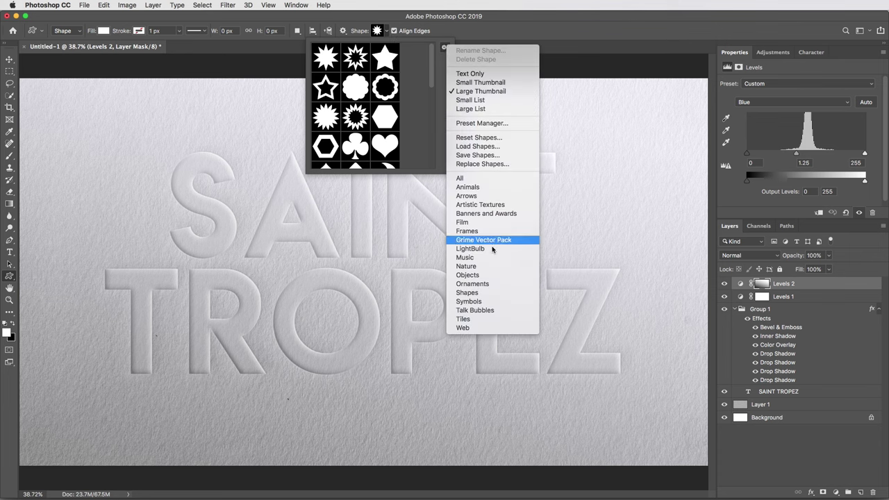
{"action": "left_click", "coordinate": [489, 286]}
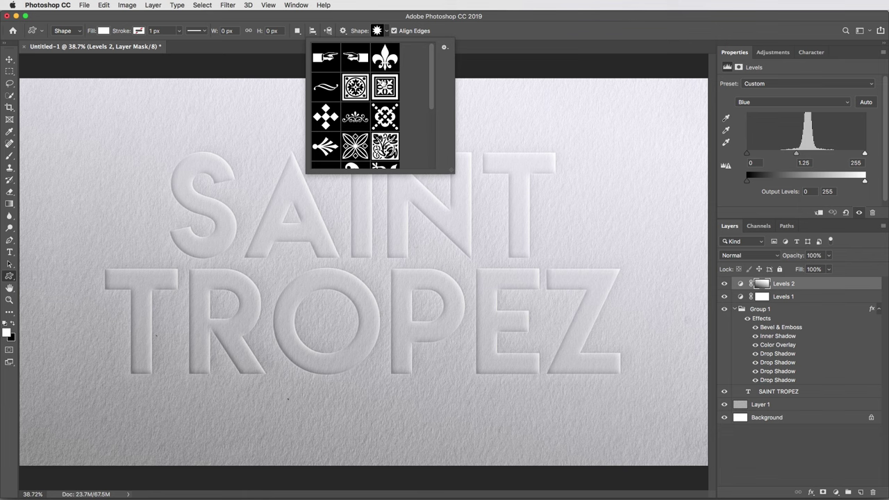
{"action": "left_click", "coordinate": [384, 59]}
{"action": "key", "text": "Return"}
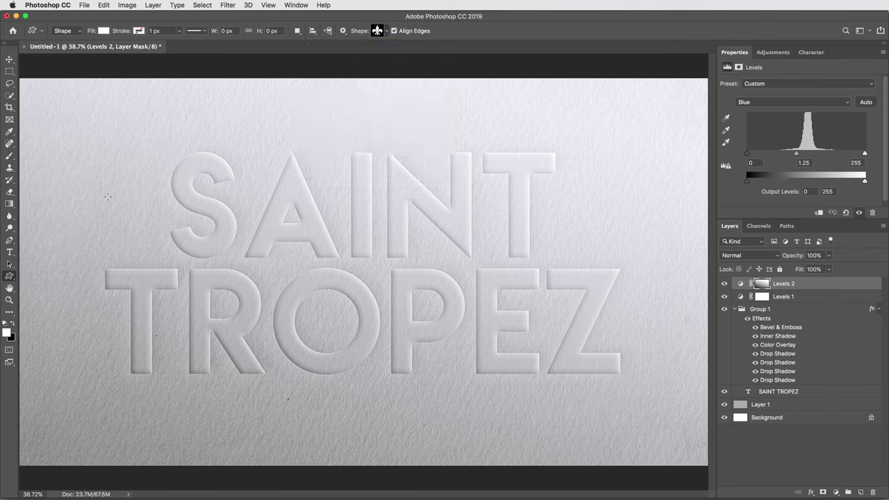
Draw the fleur-de-lis left of SAINT and move Shape 1 into Group 1.
{"action": "left_click_drag", "start_coordinate": [79, 154], "coordinate": [162, 285]}
{"action": "key", "text": "v"}
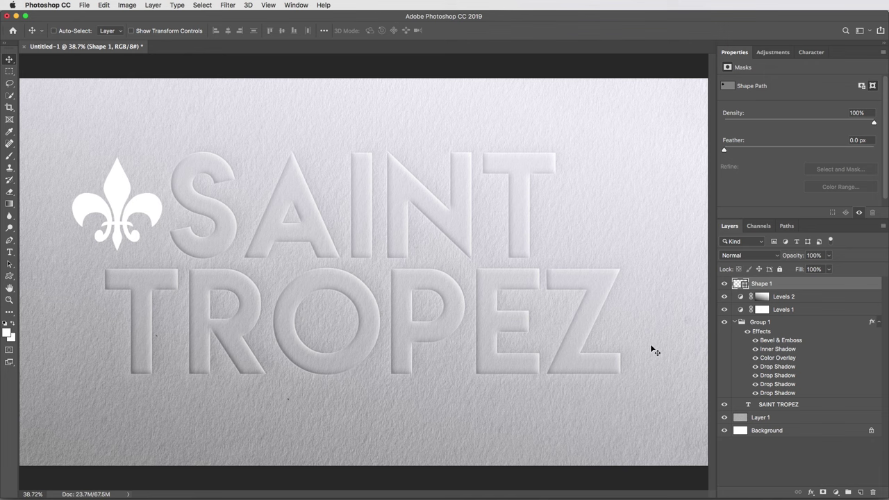
{"action": "left_click_drag", "start_coordinate": [777, 288], "coordinate": [786, 330]}
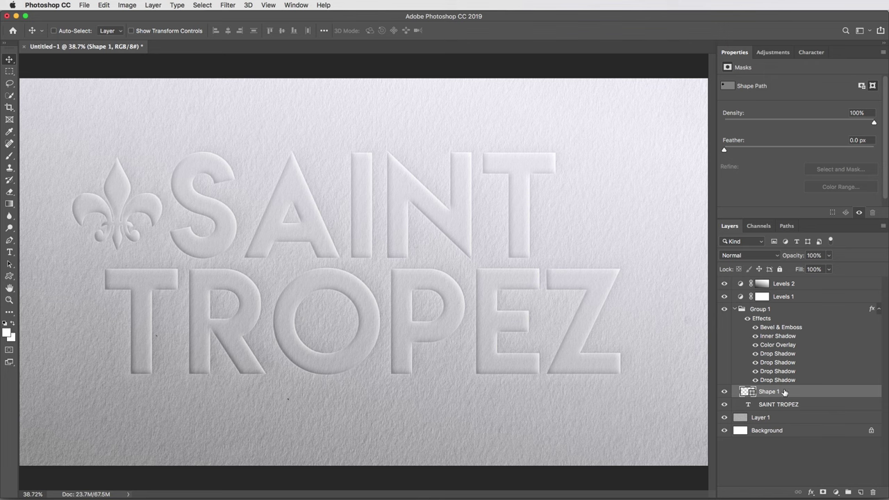
Duplicate the fleur-de-lis and move the copy right, then open Texturelabs.org's Grunge category.
{"action": "key", "text": "super+j"}
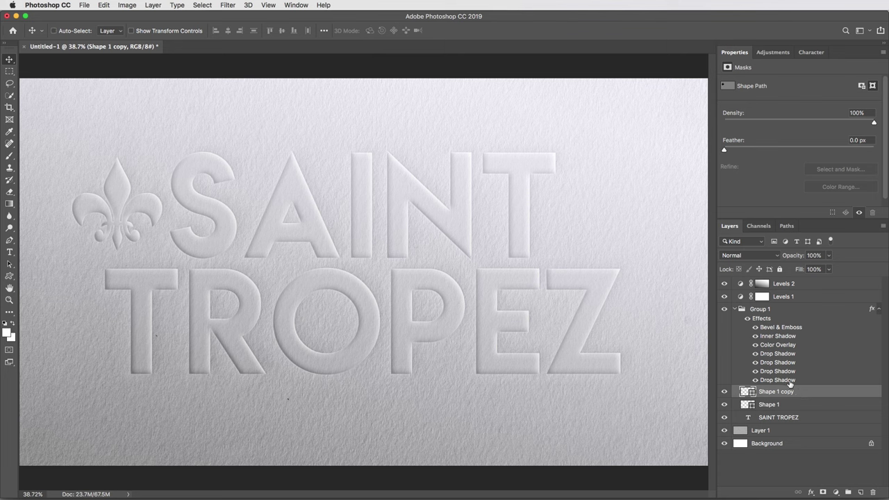
{"action": "left_click_drag", "start_coordinate": [155, 209], "coordinate": [634, 217]}
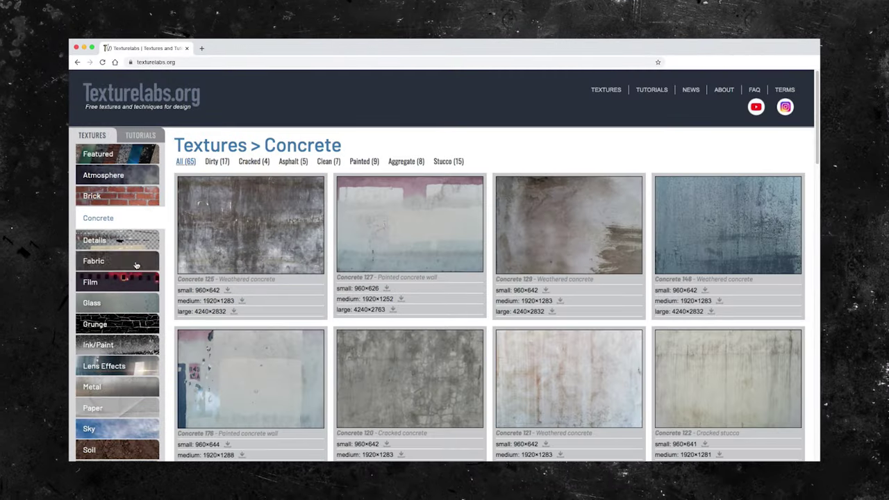
{"action": "left_click", "coordinate": [132, 282]}
{"action": "left_click", "coordinate": [133, 323]}
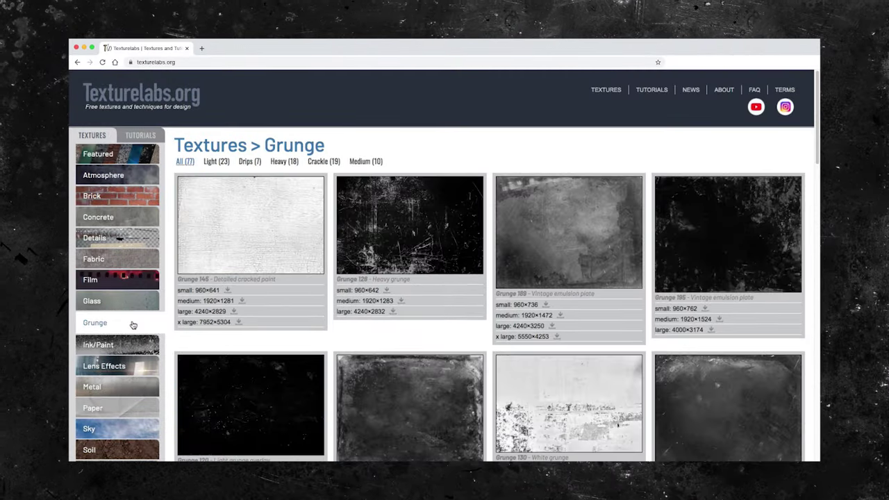